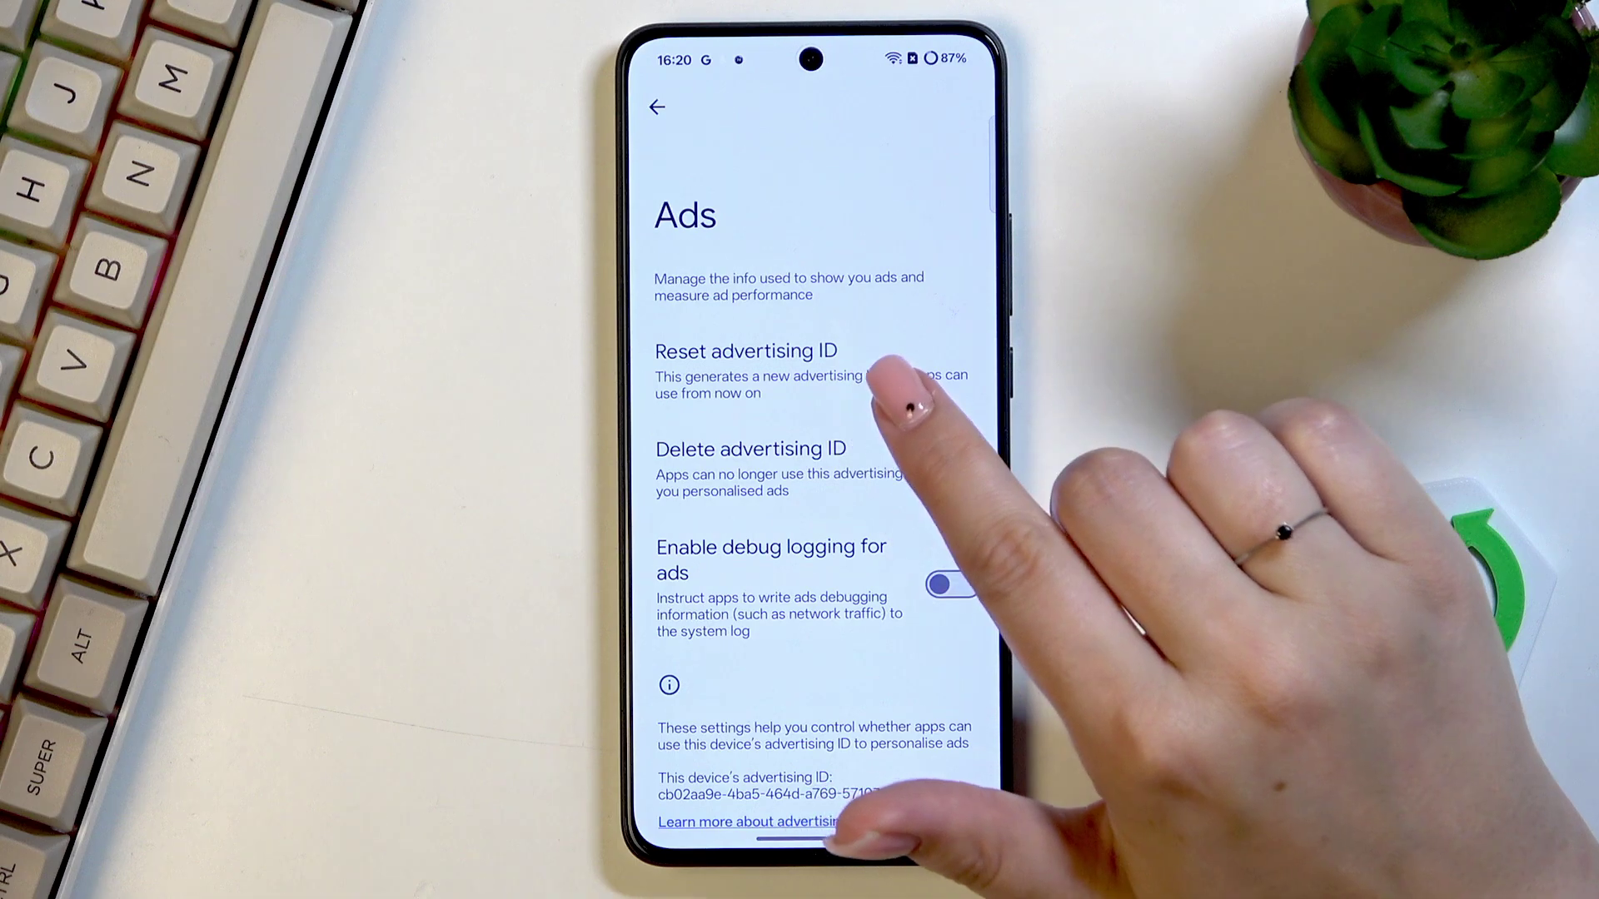
# Step: Reset the advertising ID to a new one, then delete it from the Ads page
pyautogui.click(875, 364)
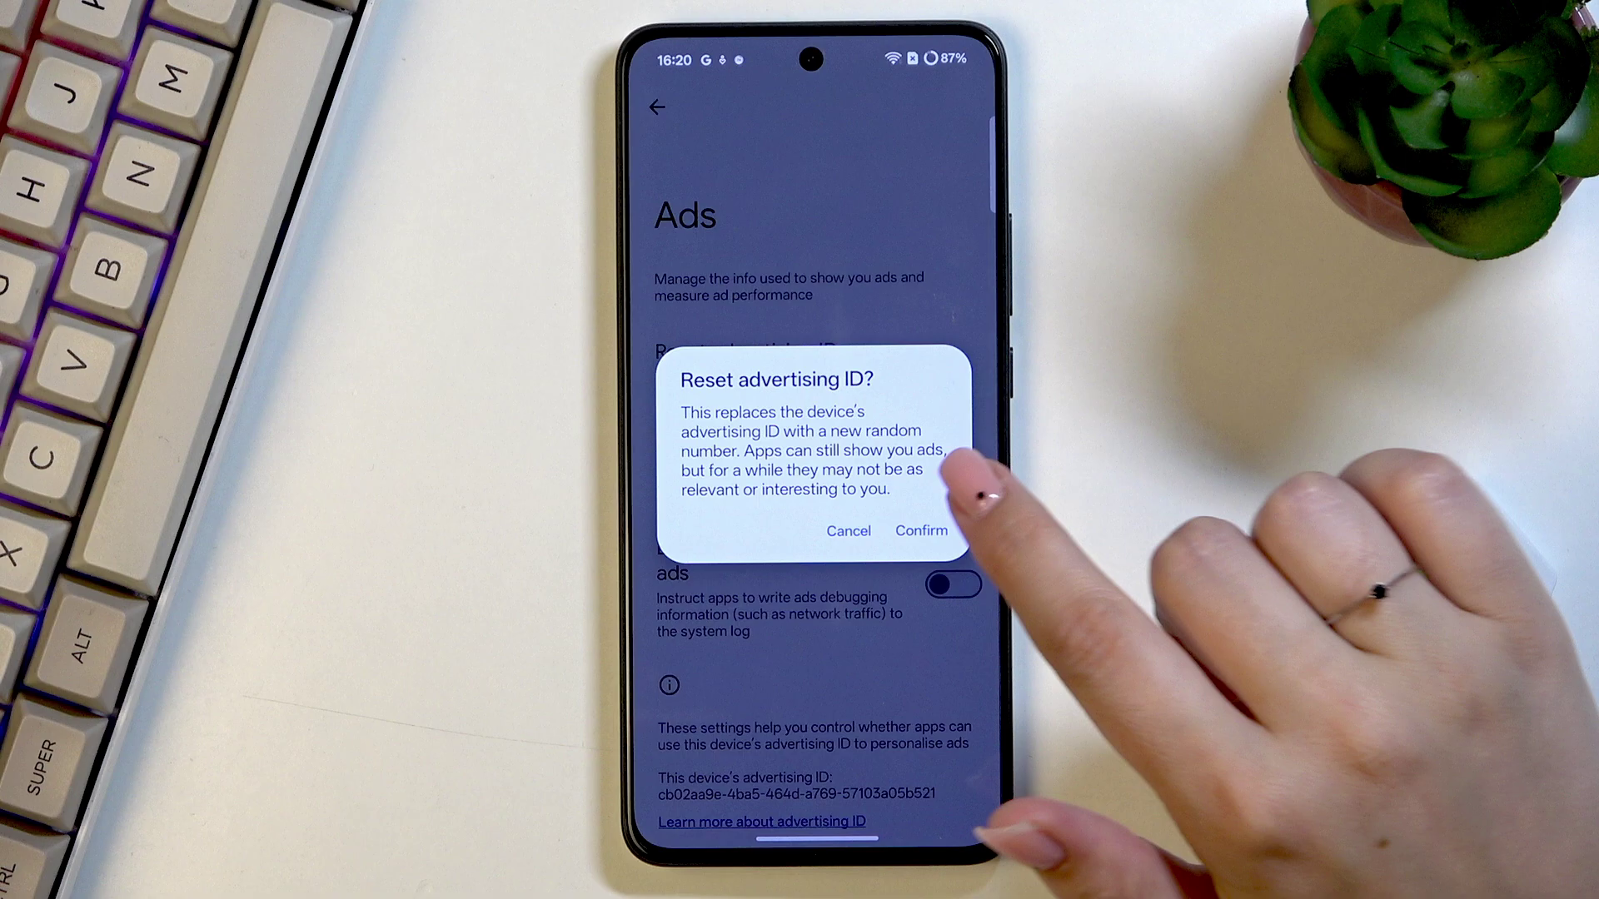
pyautogui.click(920, 531)
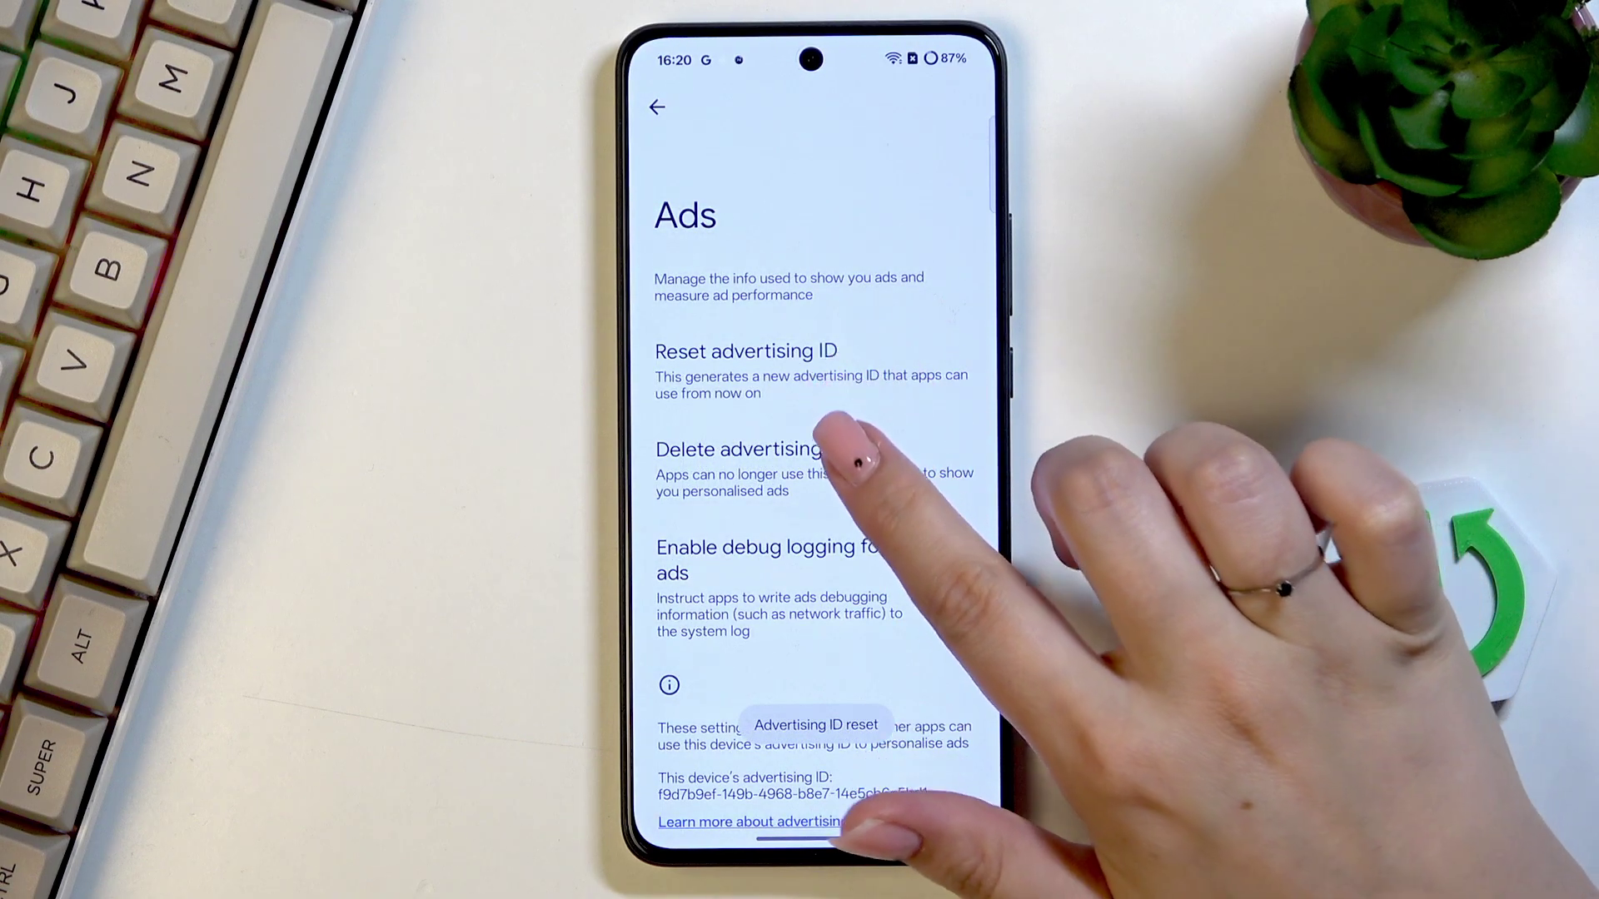
pyautogui.click(825, 460)
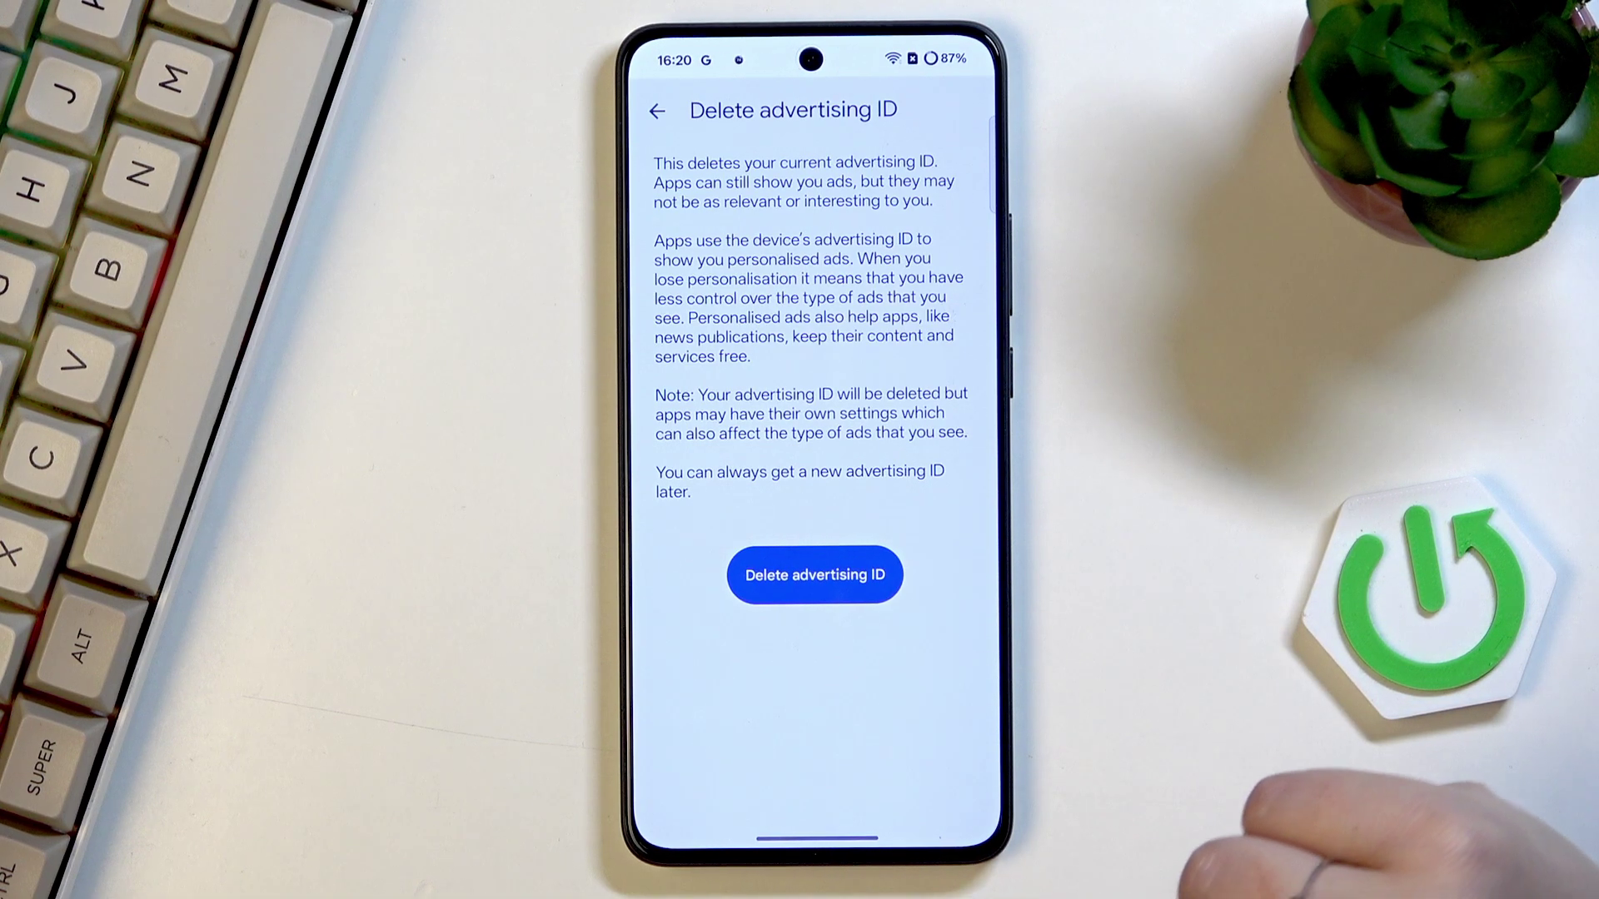
pyautogui.click(815, 575)
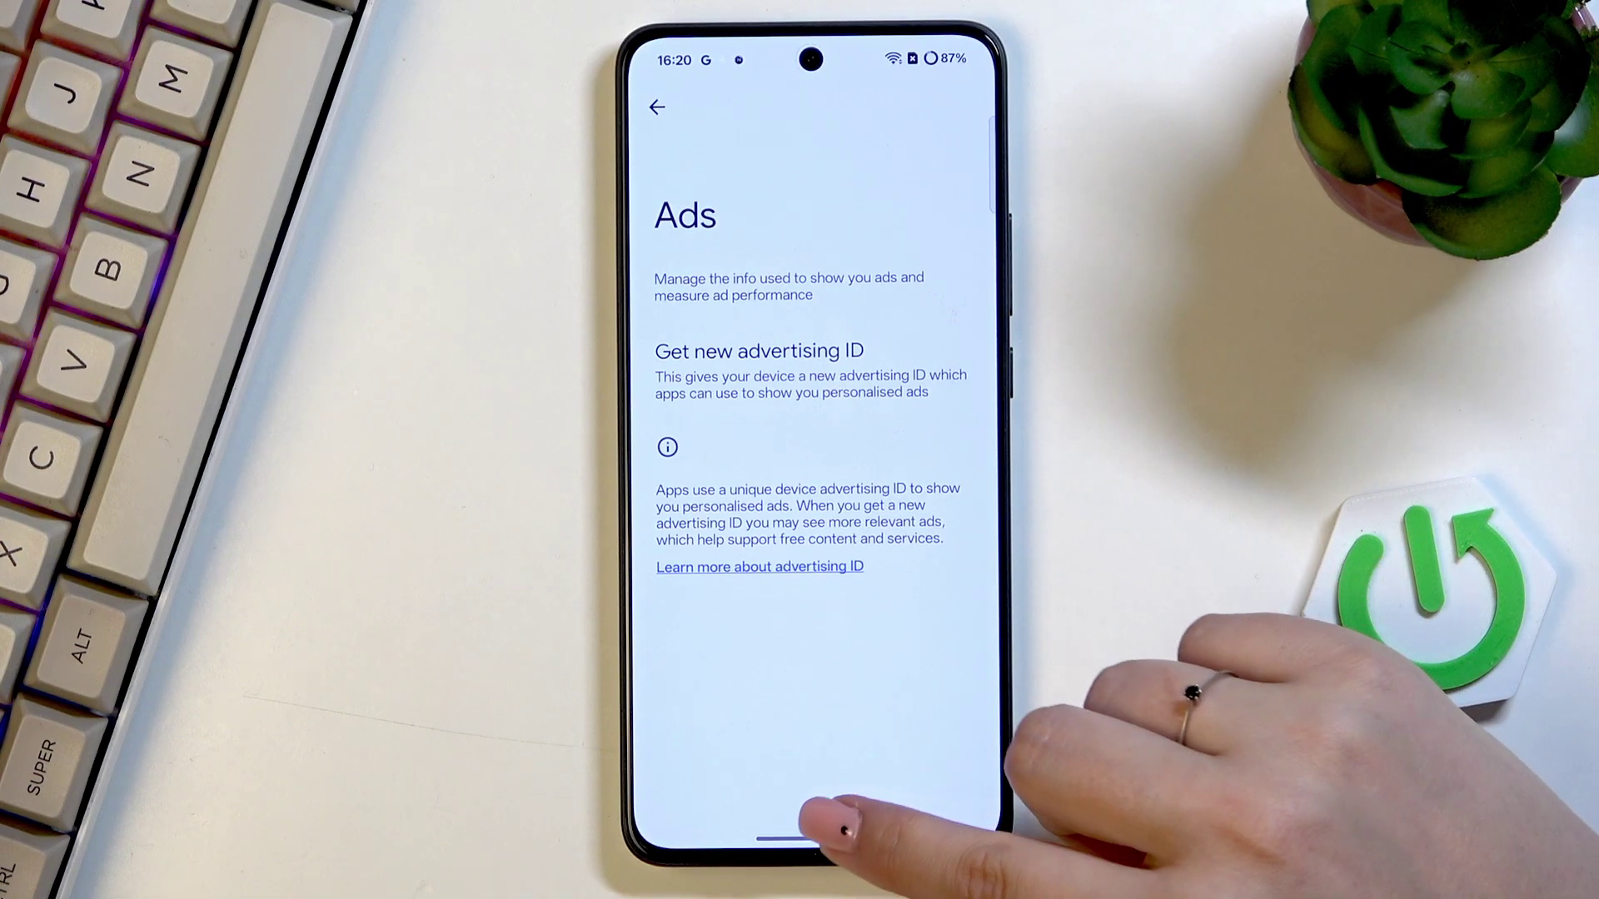
# Step: Go from the Ads settings page to the phone's home screen
pyautogui.moveTo(857, 827); pyautogui.dragTo(912, 696)
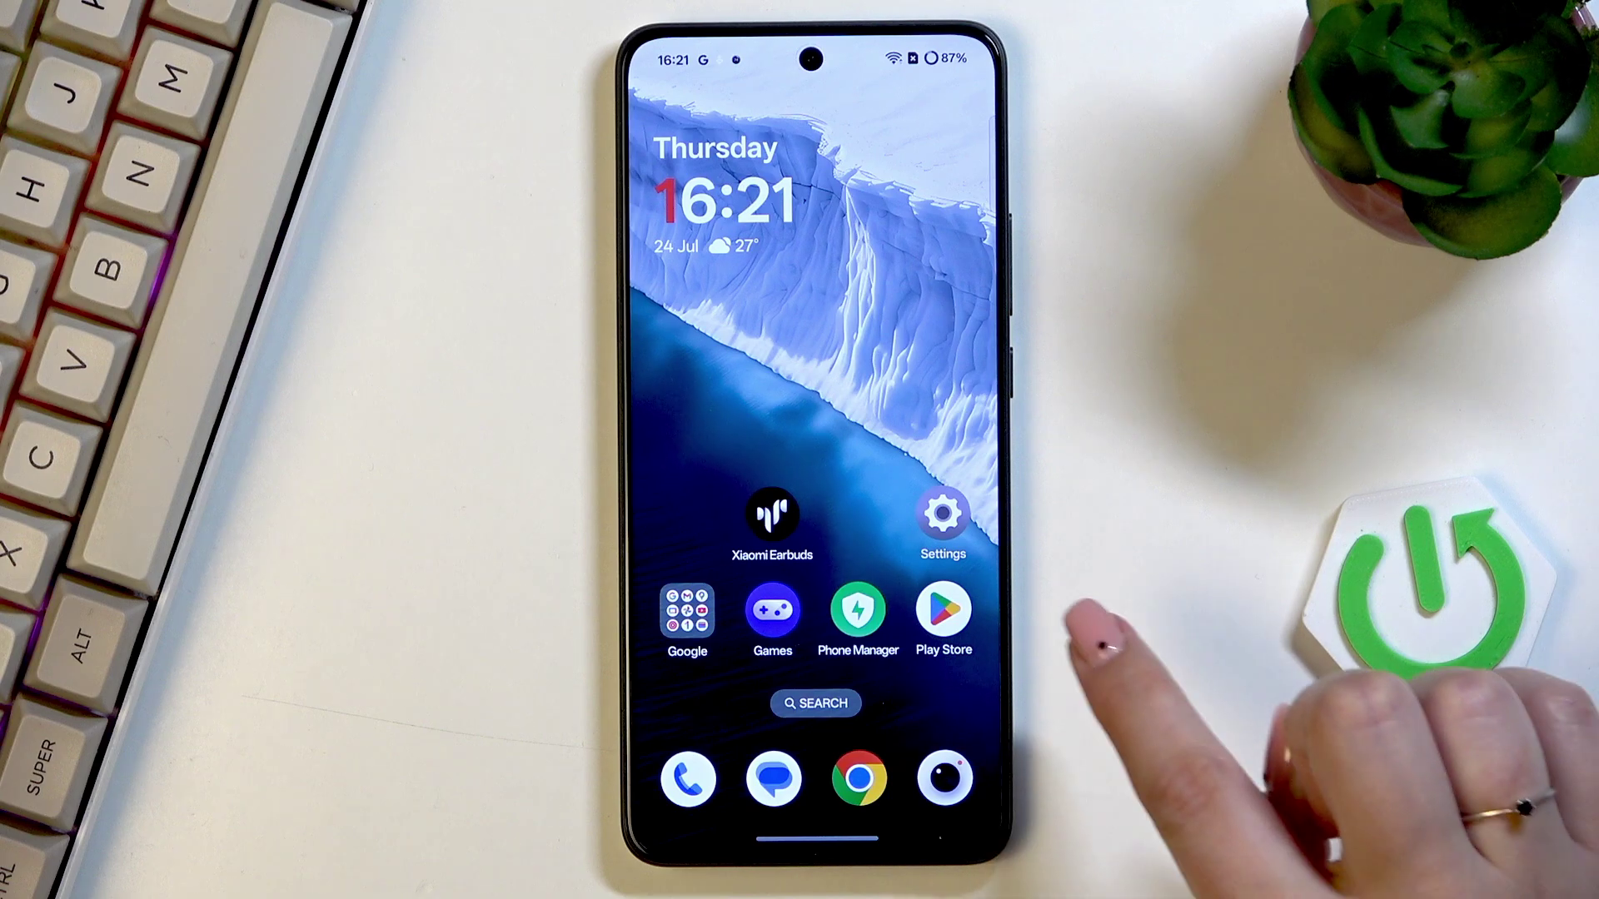
# Step: Search the Play Store for 'adblock', then leave it for the home screen
pyautogui.click(942, 610)
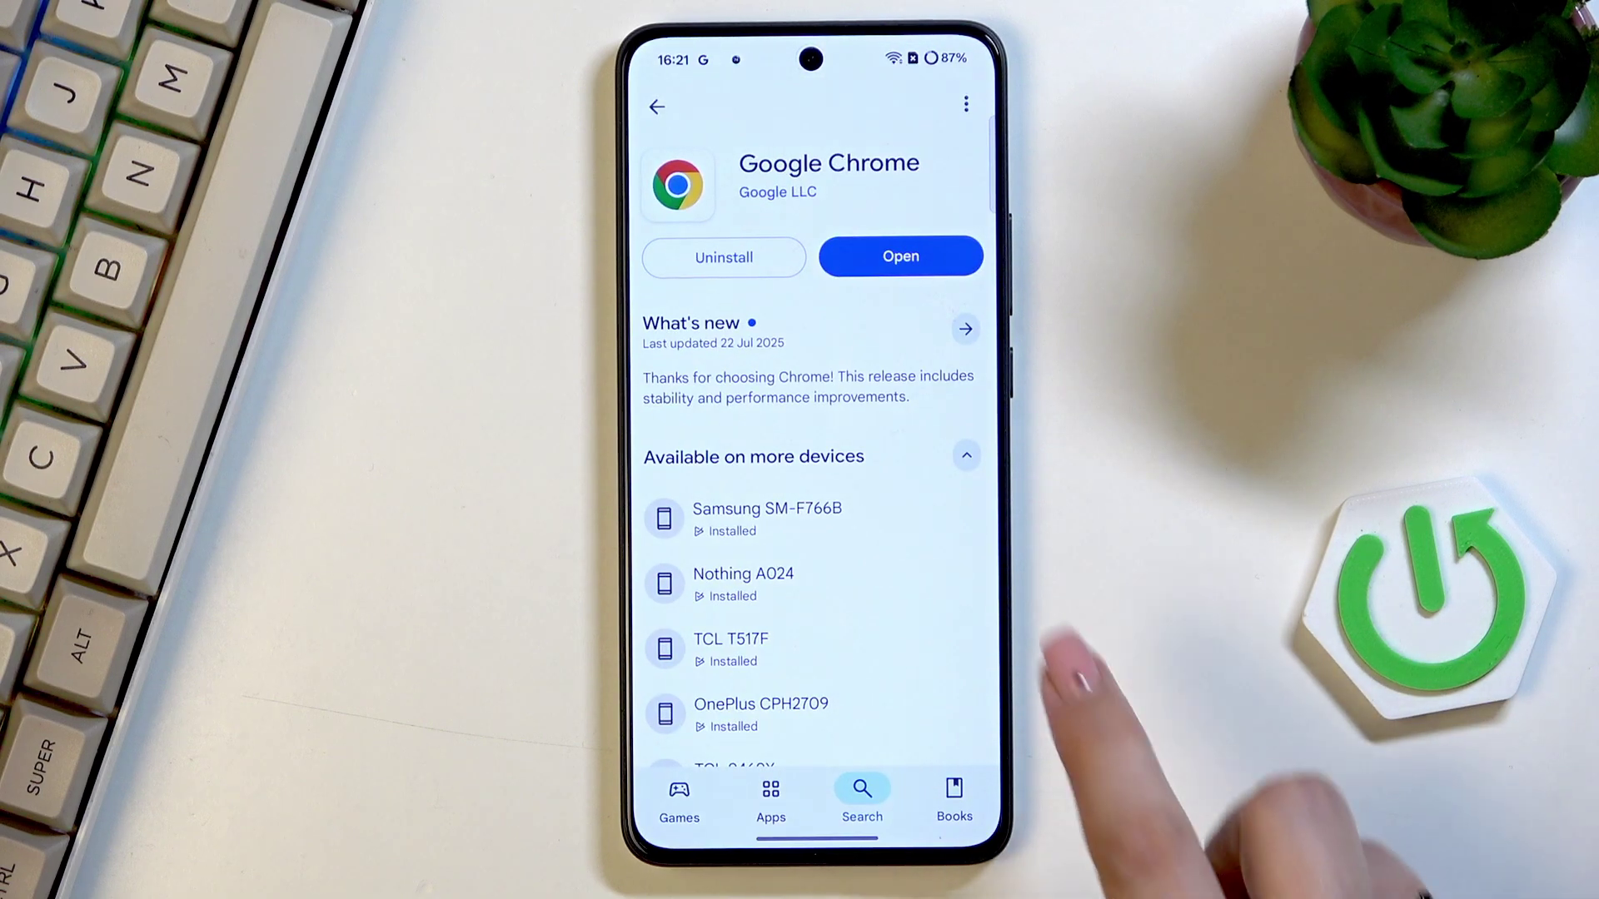
pyautogui.moveTo(635, 750); pyautogui.dragTo(750, 749)
pyautogui.moveTo(1000, 674); pyautogui.dragTo(900, 674)
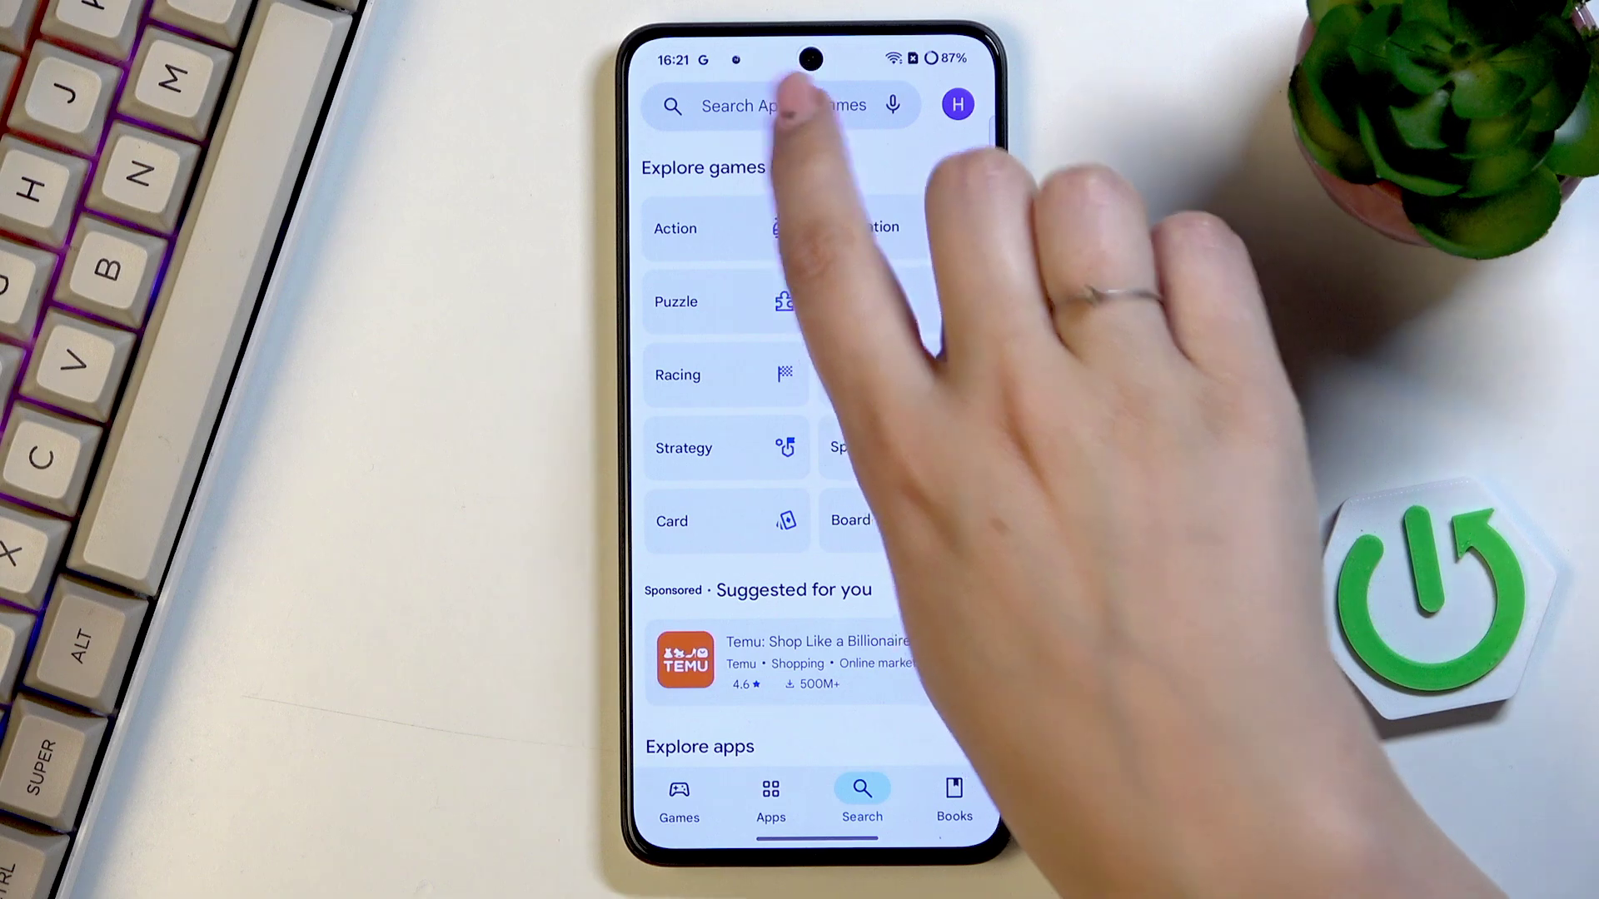
pyautogui.click(799, 104)
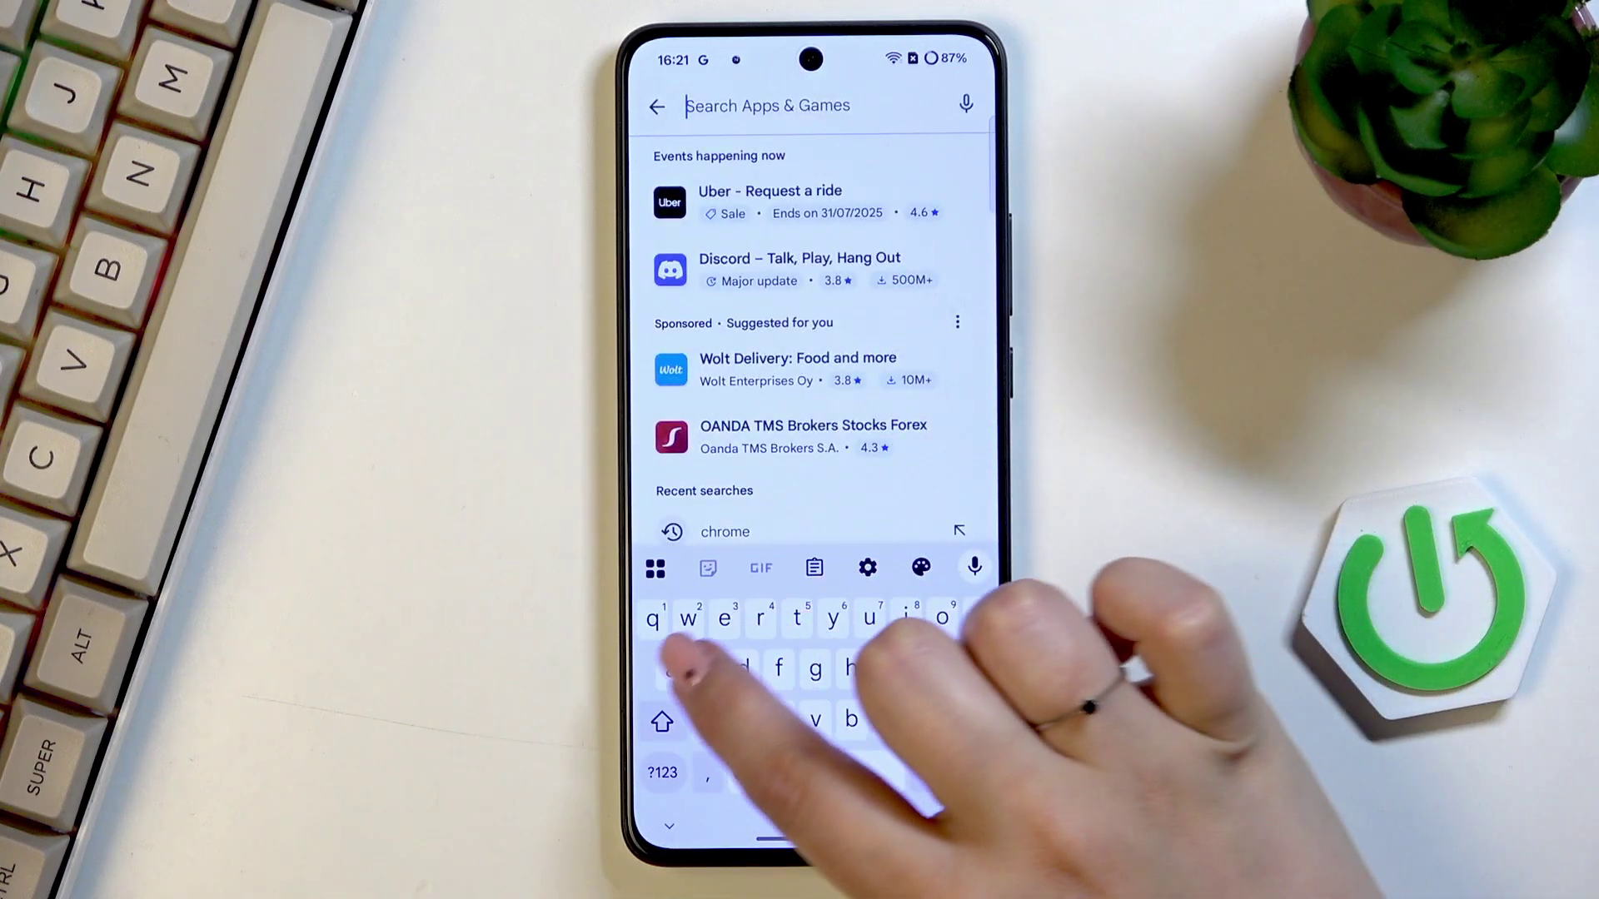
pyautogui.write('adbloc')
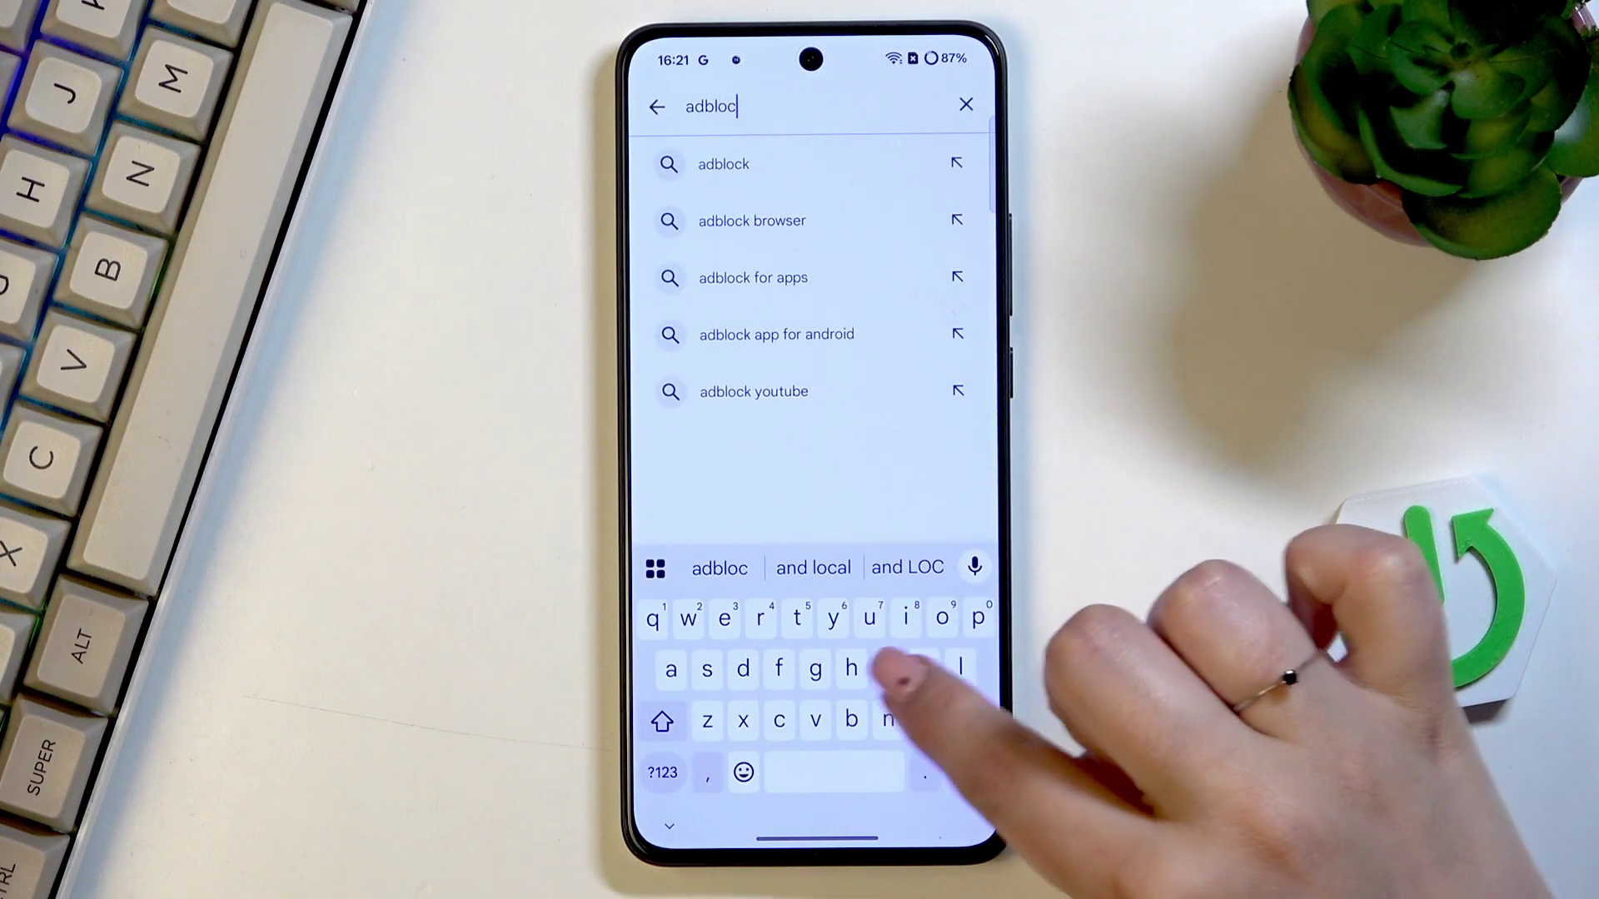
pyautogui.write('k')
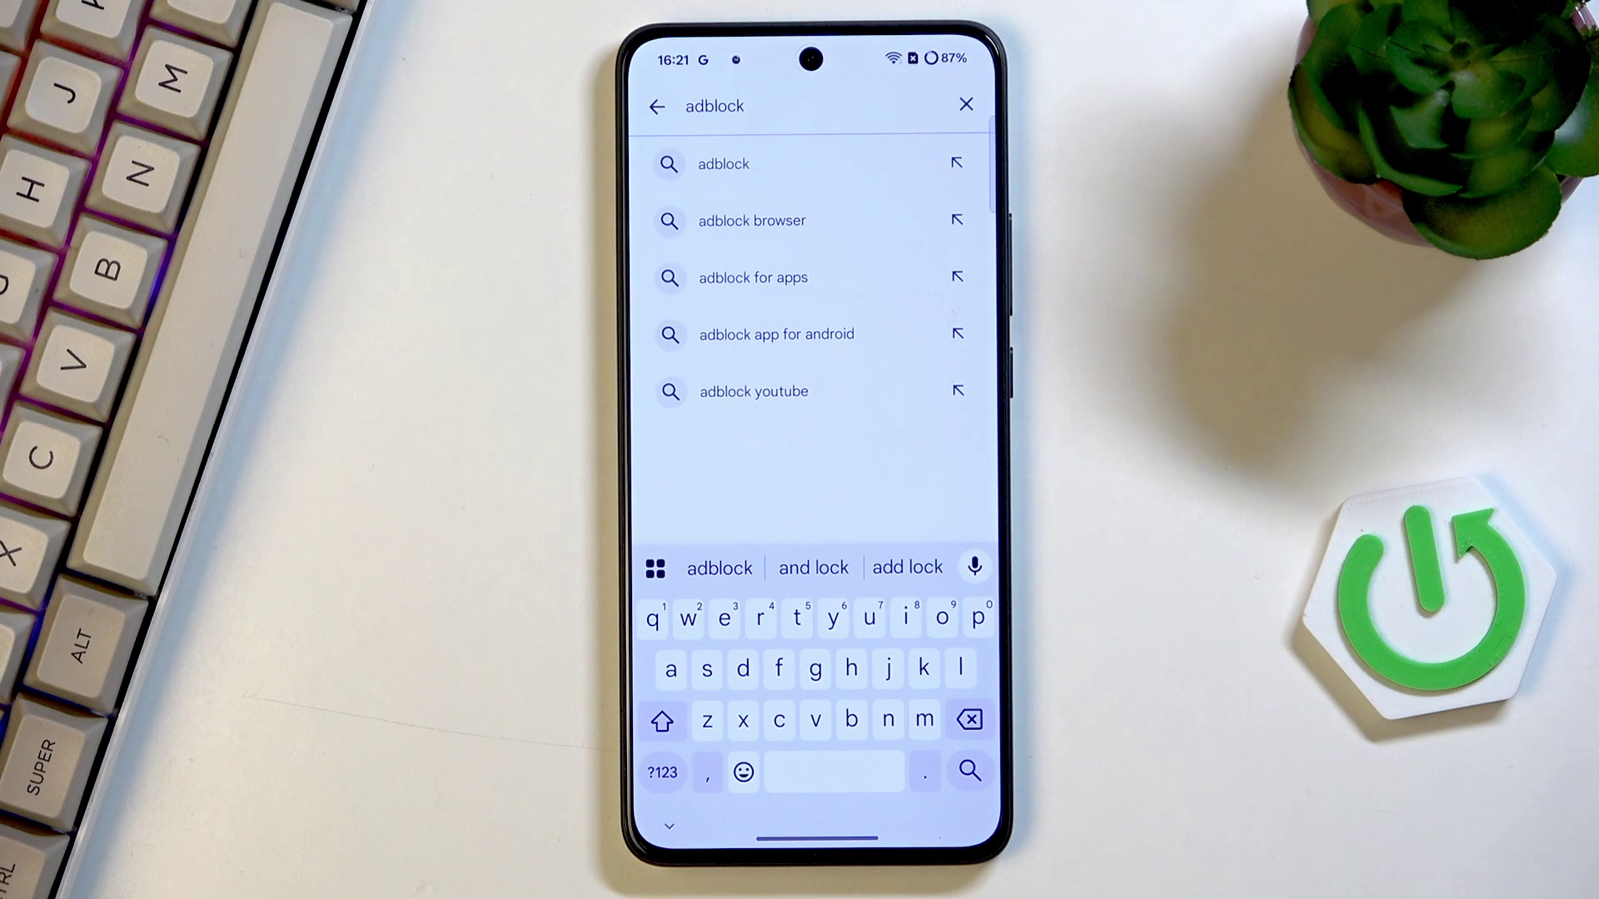
pyautogui.moveTo(819, 844); pyautogui.dragTo(818, 562)
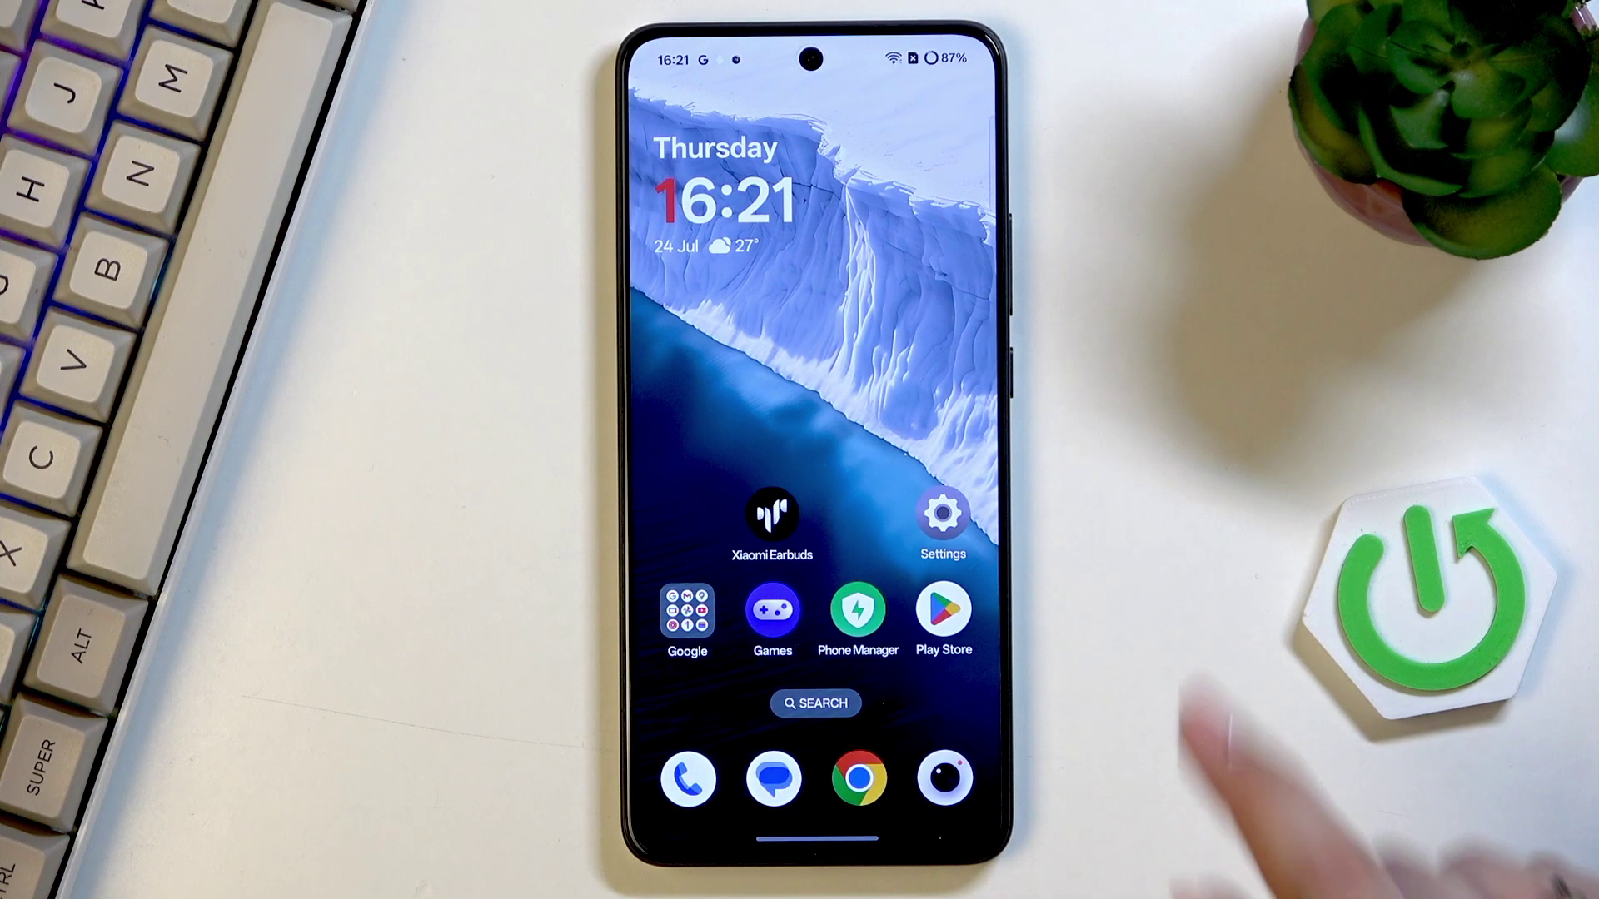
# Step: Open Google Play Store's App info and its Manage notifications page
pyautogui.click(948, 607)
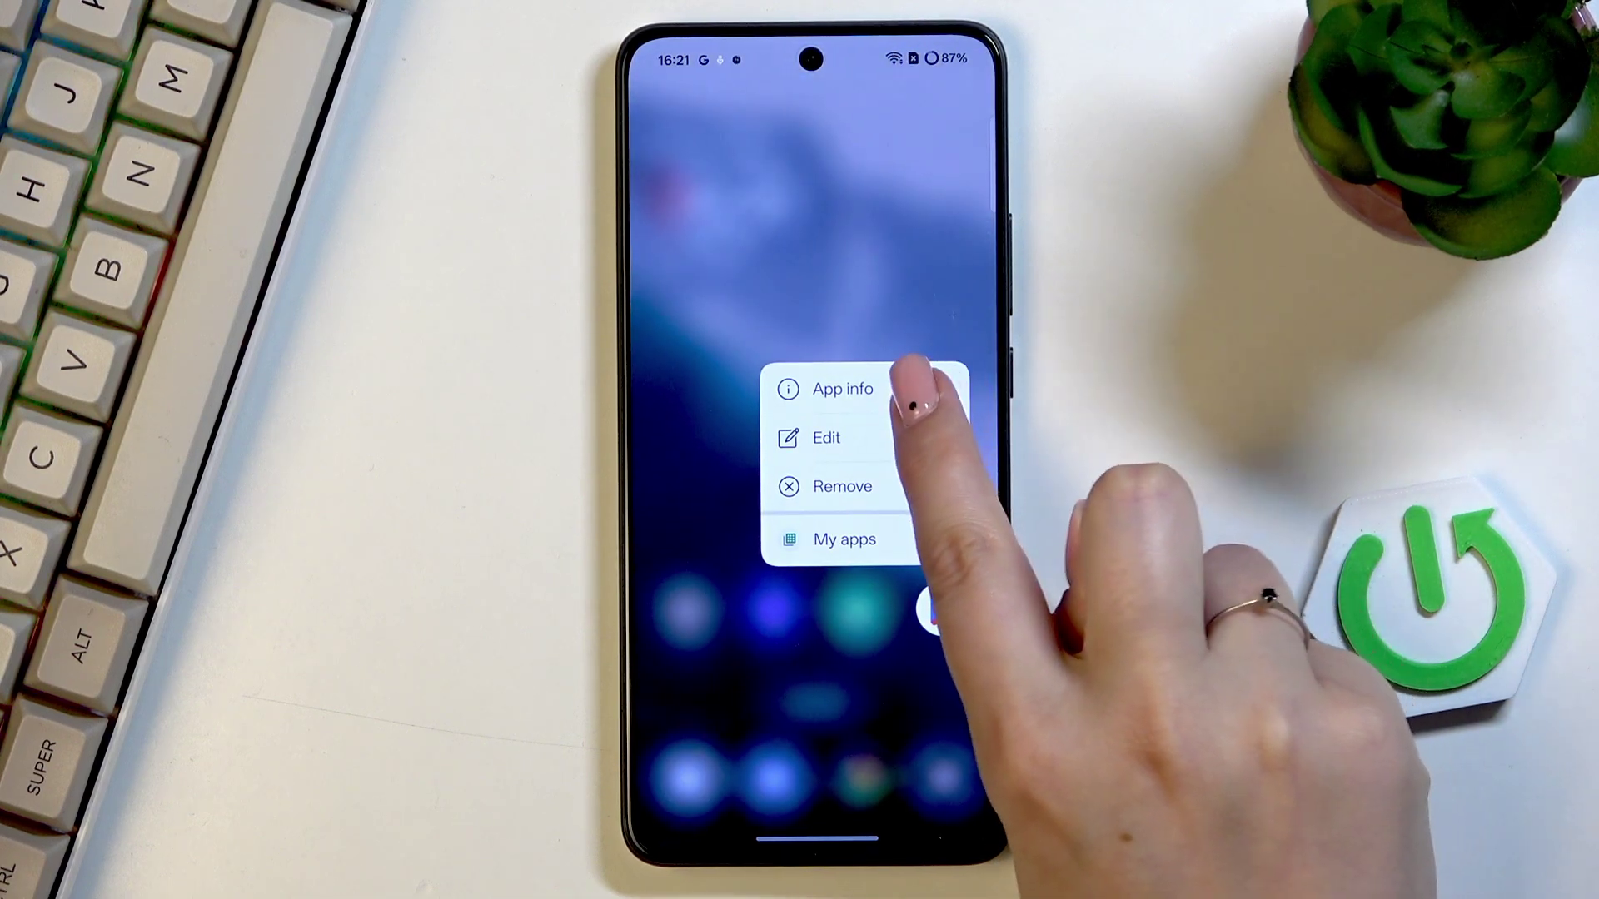
pyautogui.click(925, 388)
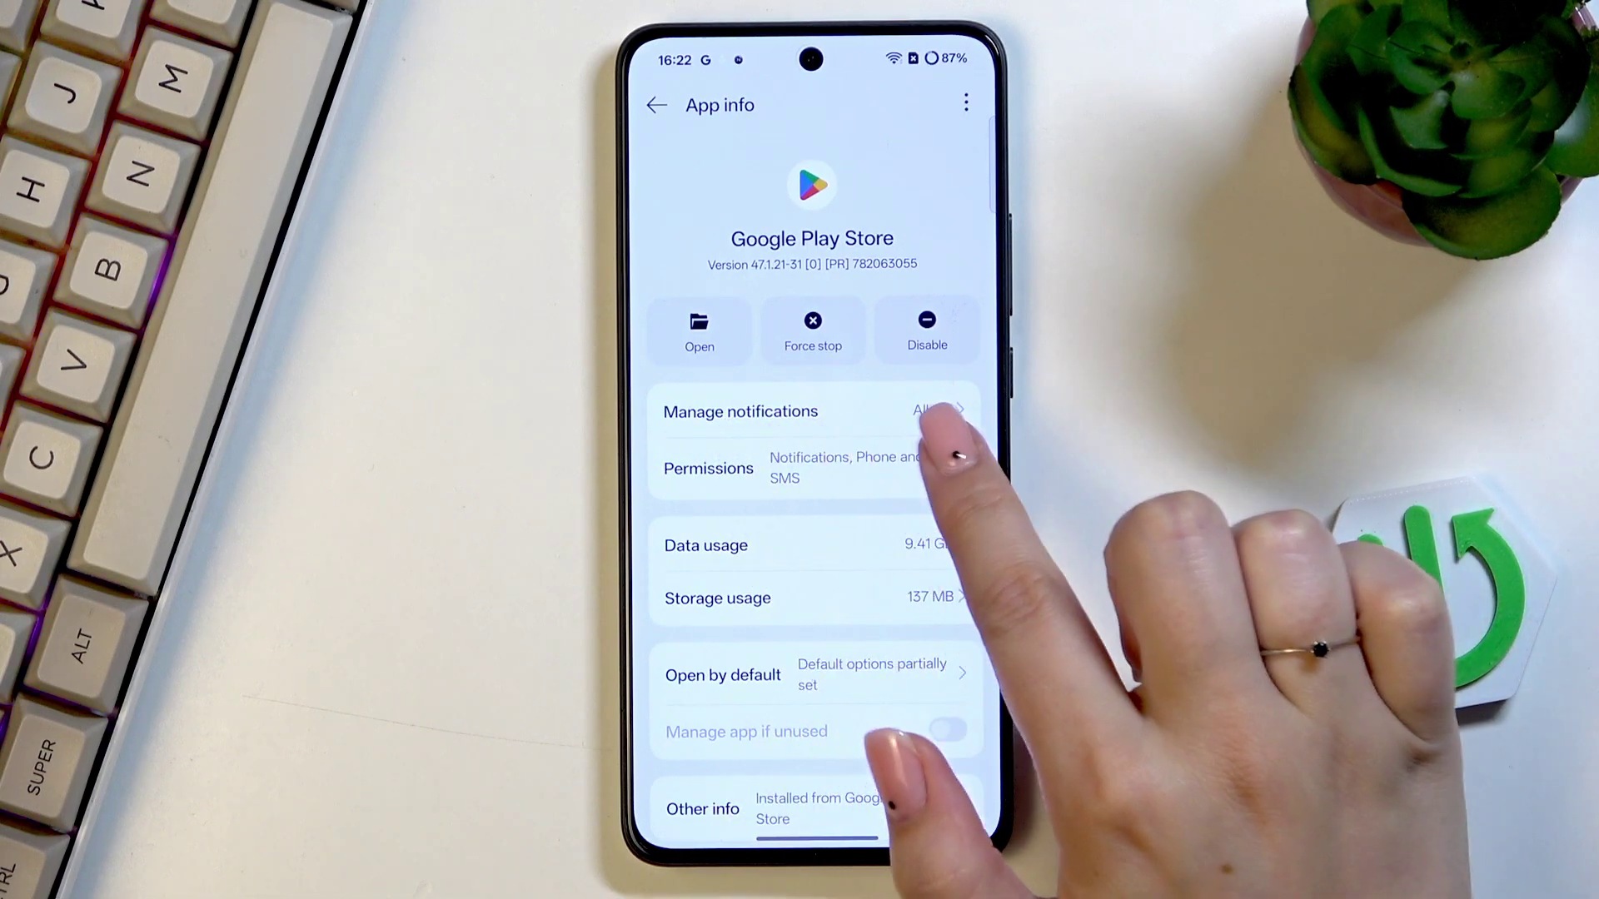
pyautogui.click(700, 327)
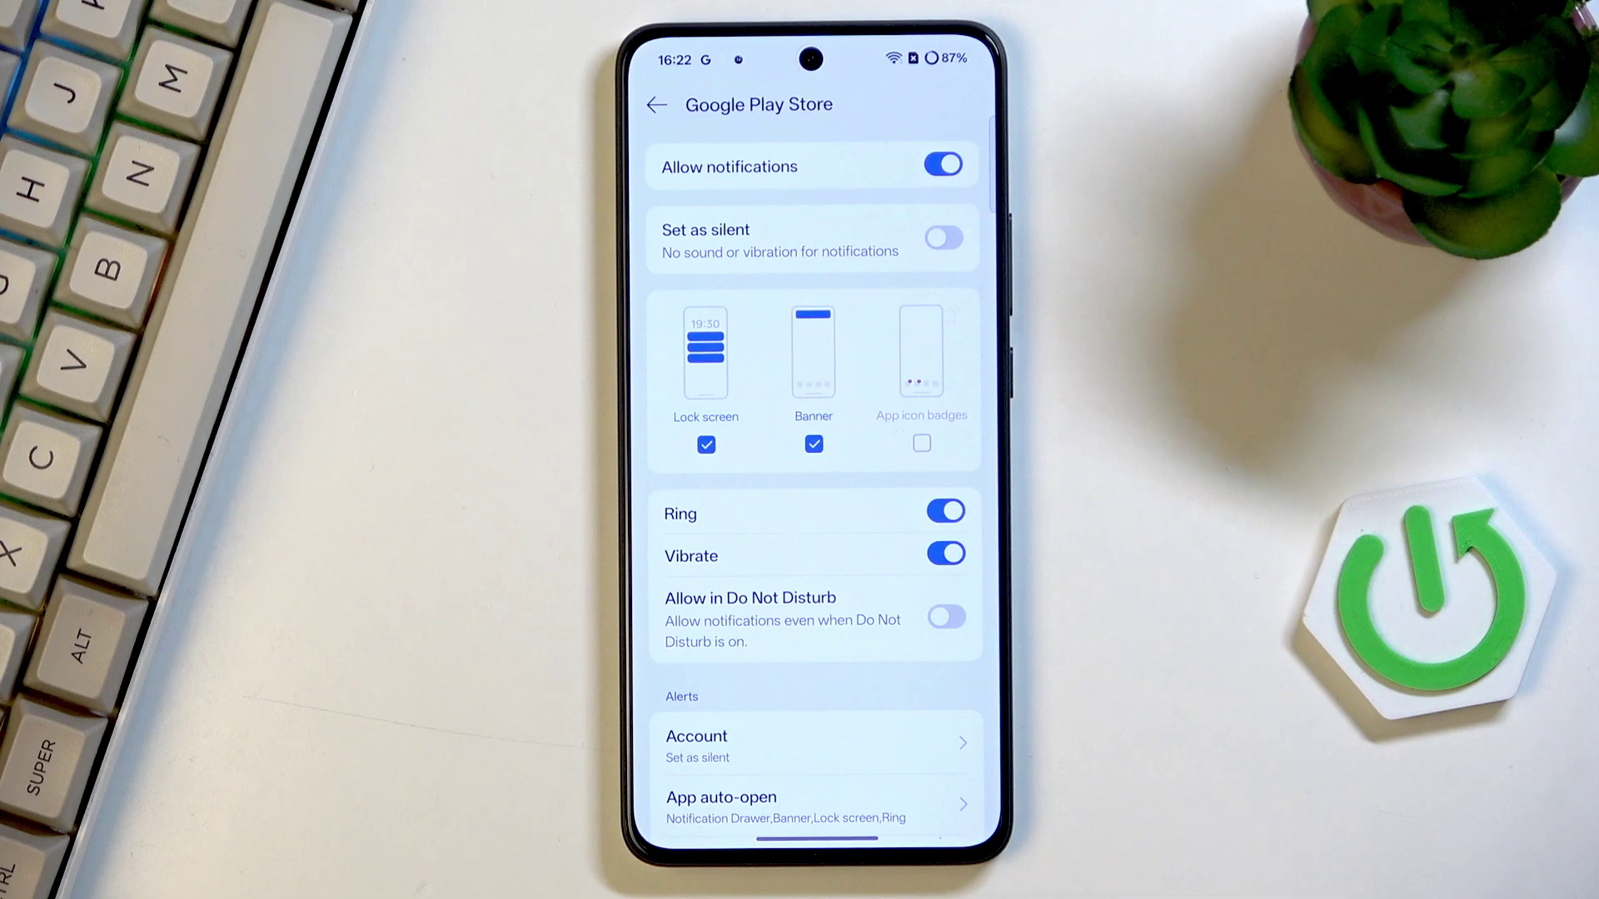
pyautogui.scroll(-3, 937, 701)
pyautogui.scroll(-2, 910, 517)
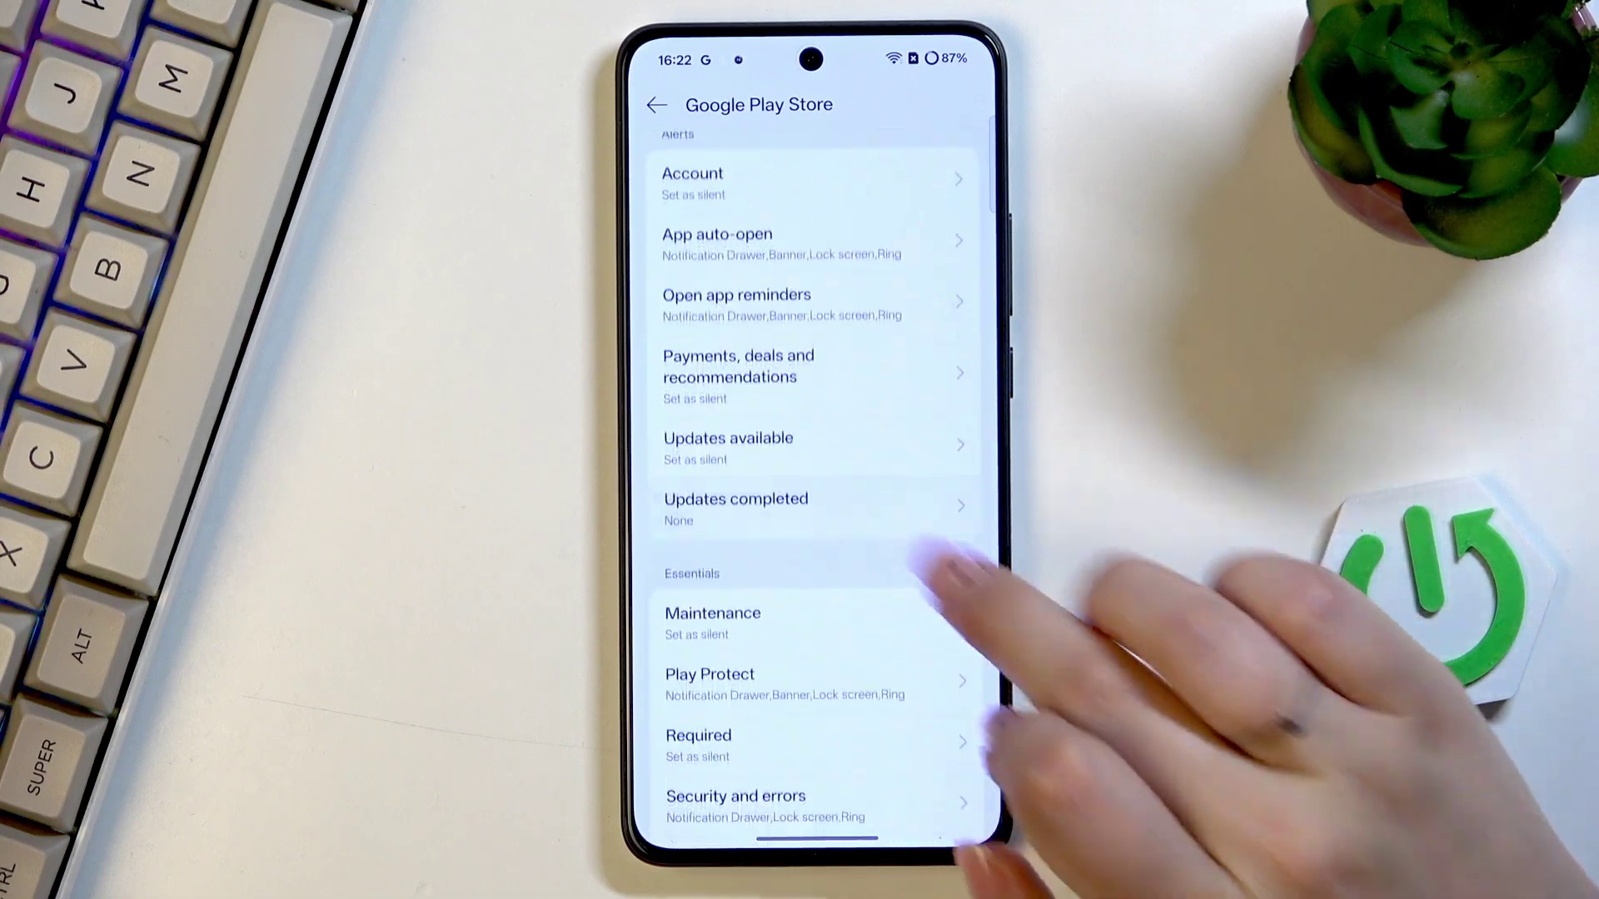
pyautogui.scroll(5, 962, 556)
pyautogui.scroll(-3, 862, 693)
pyautogui.scroll(-2, 950, 700)
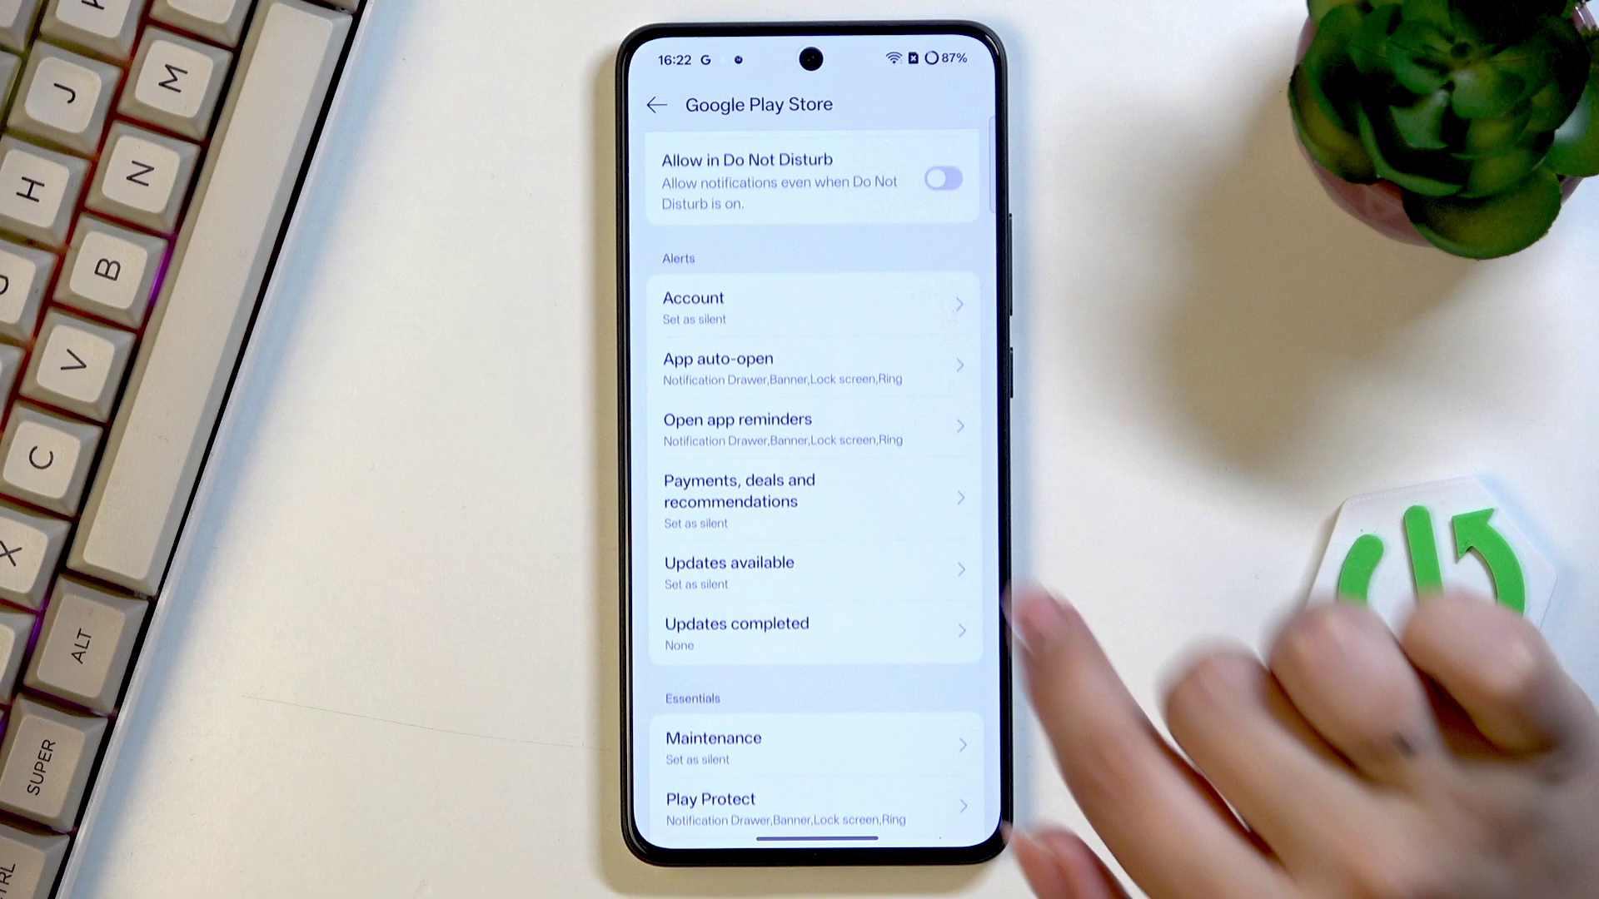
pyautogui.scroll(-2, 875, 412)
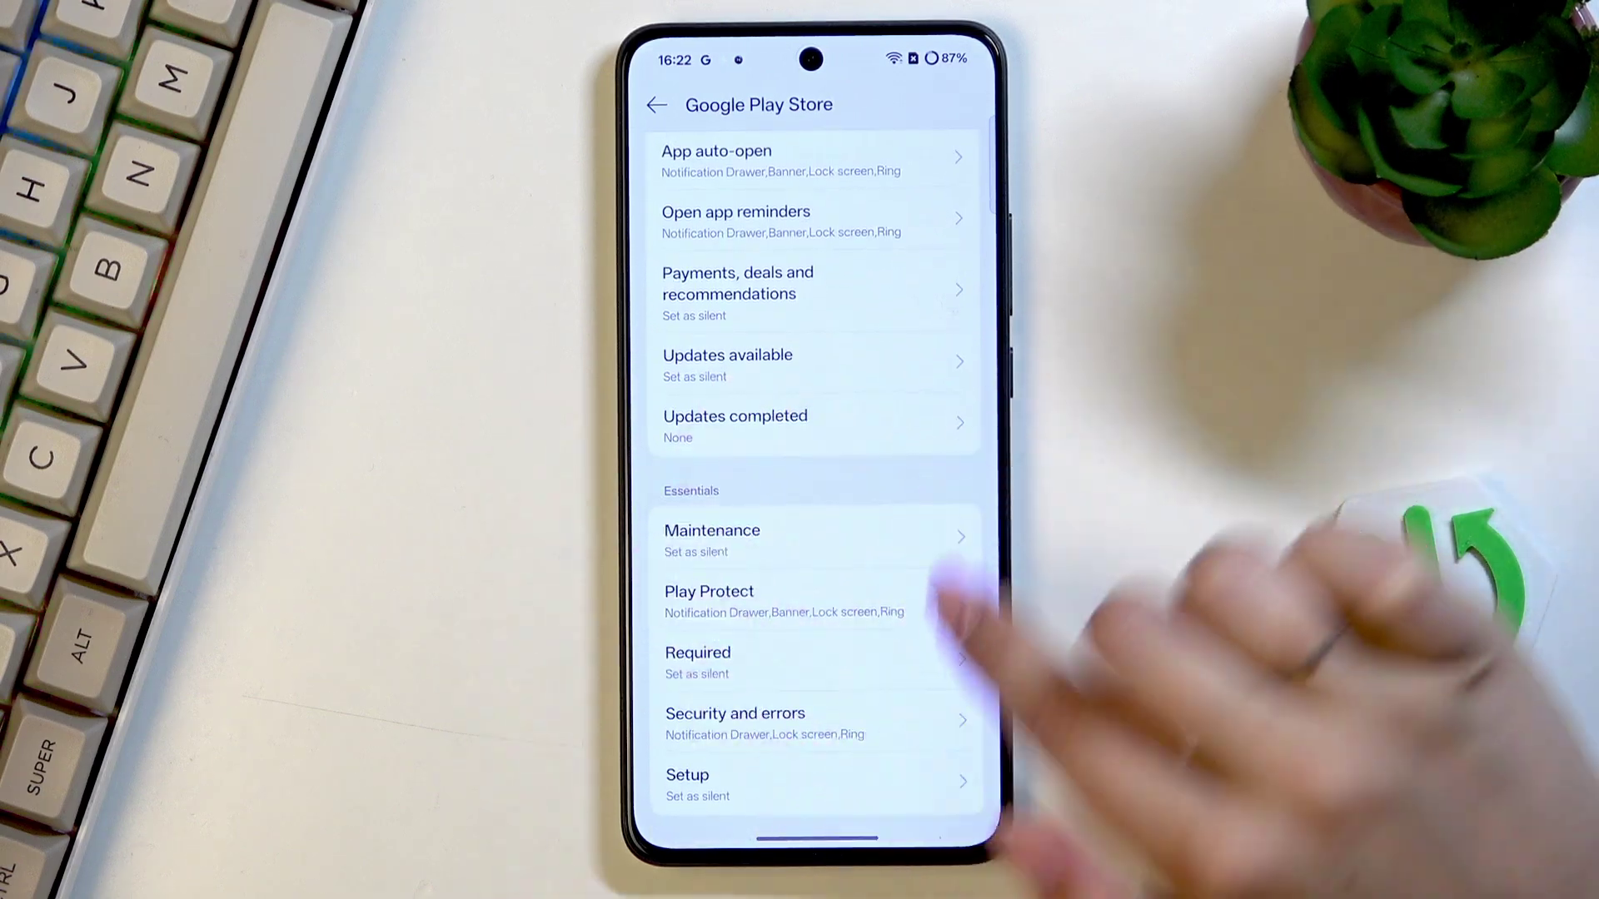
pyautogui.scroll(2, 824, 700)
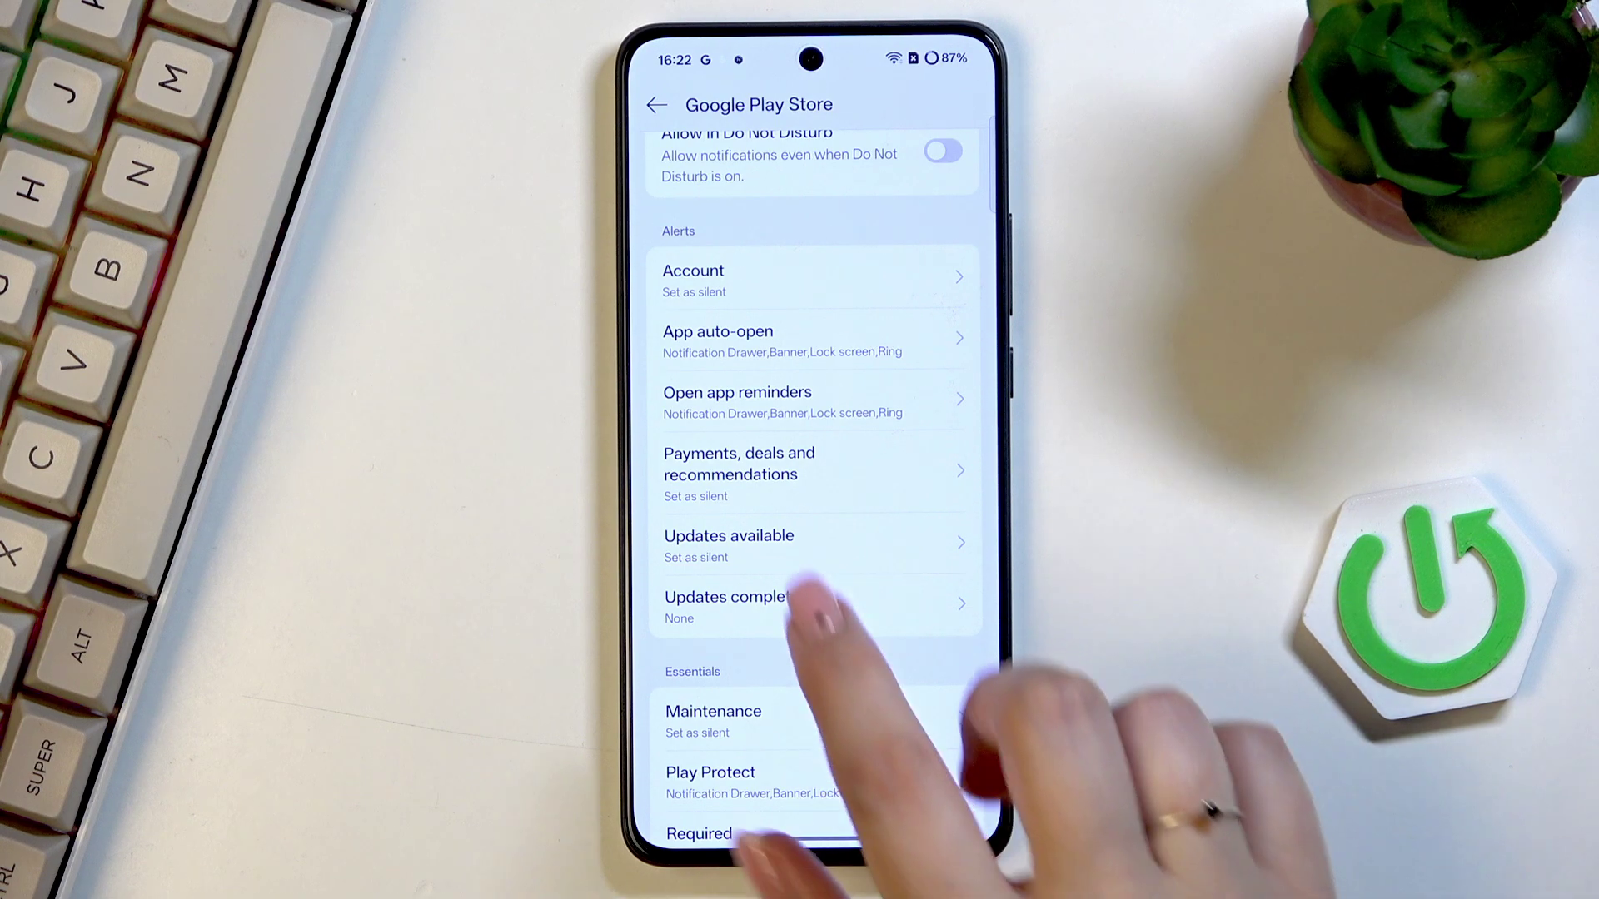
# Step: Switch off Play Store's 'Payments, deals and recommendations' notification category
pyautogui.click(812, 466)
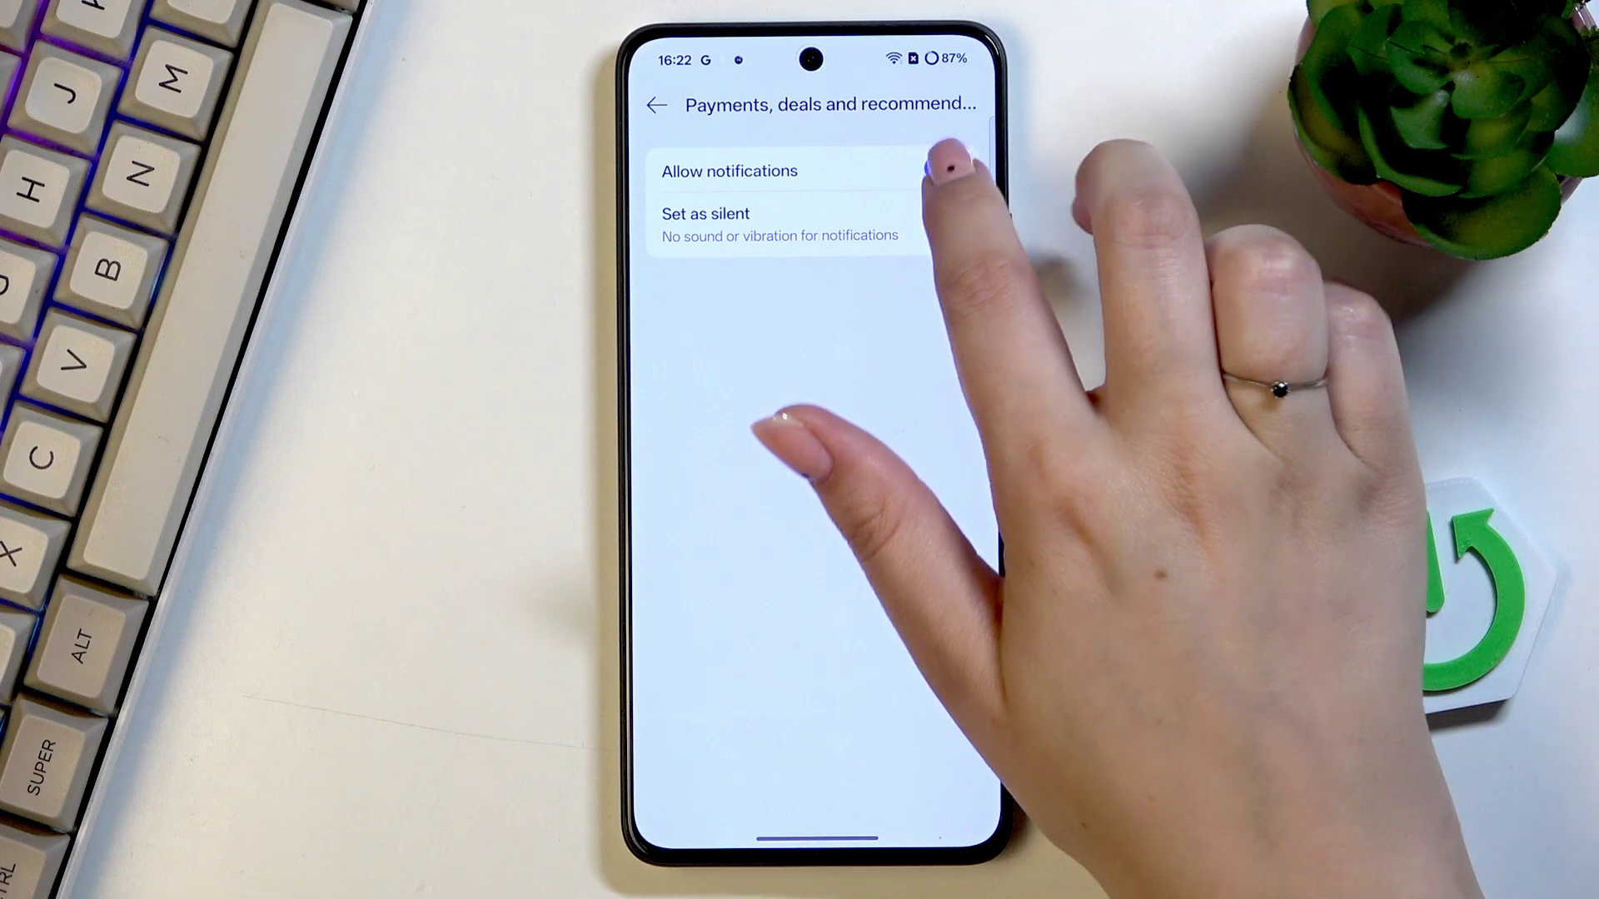
pyautogui.click(944, 169)
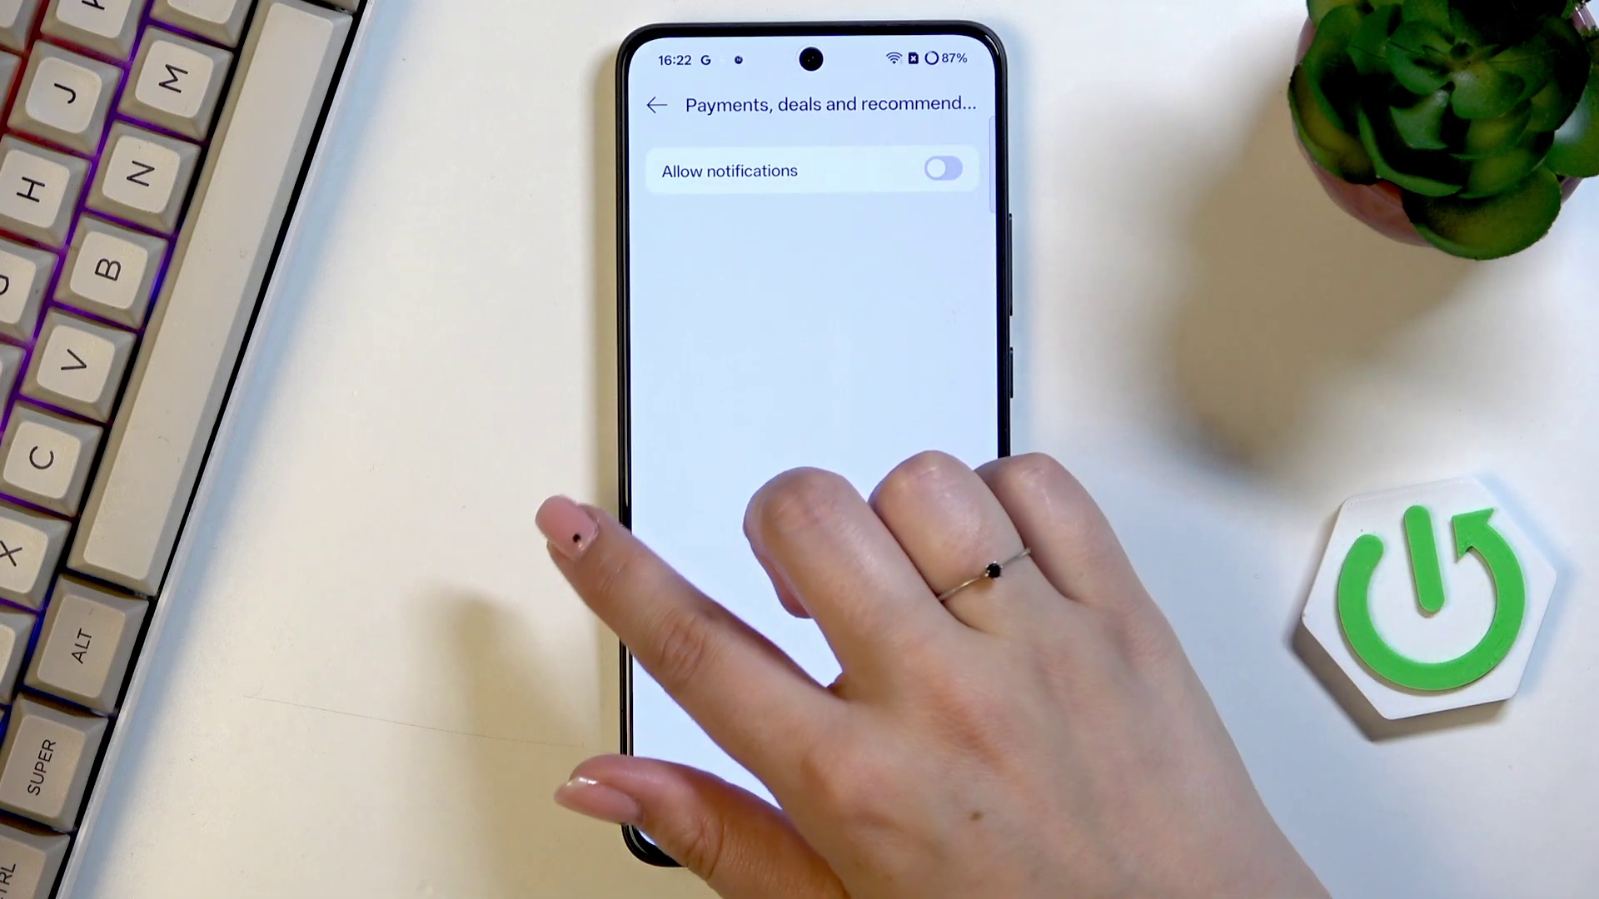
pyautogui.moveTo(631, 513); pyautogui.dragTo(874, 476)
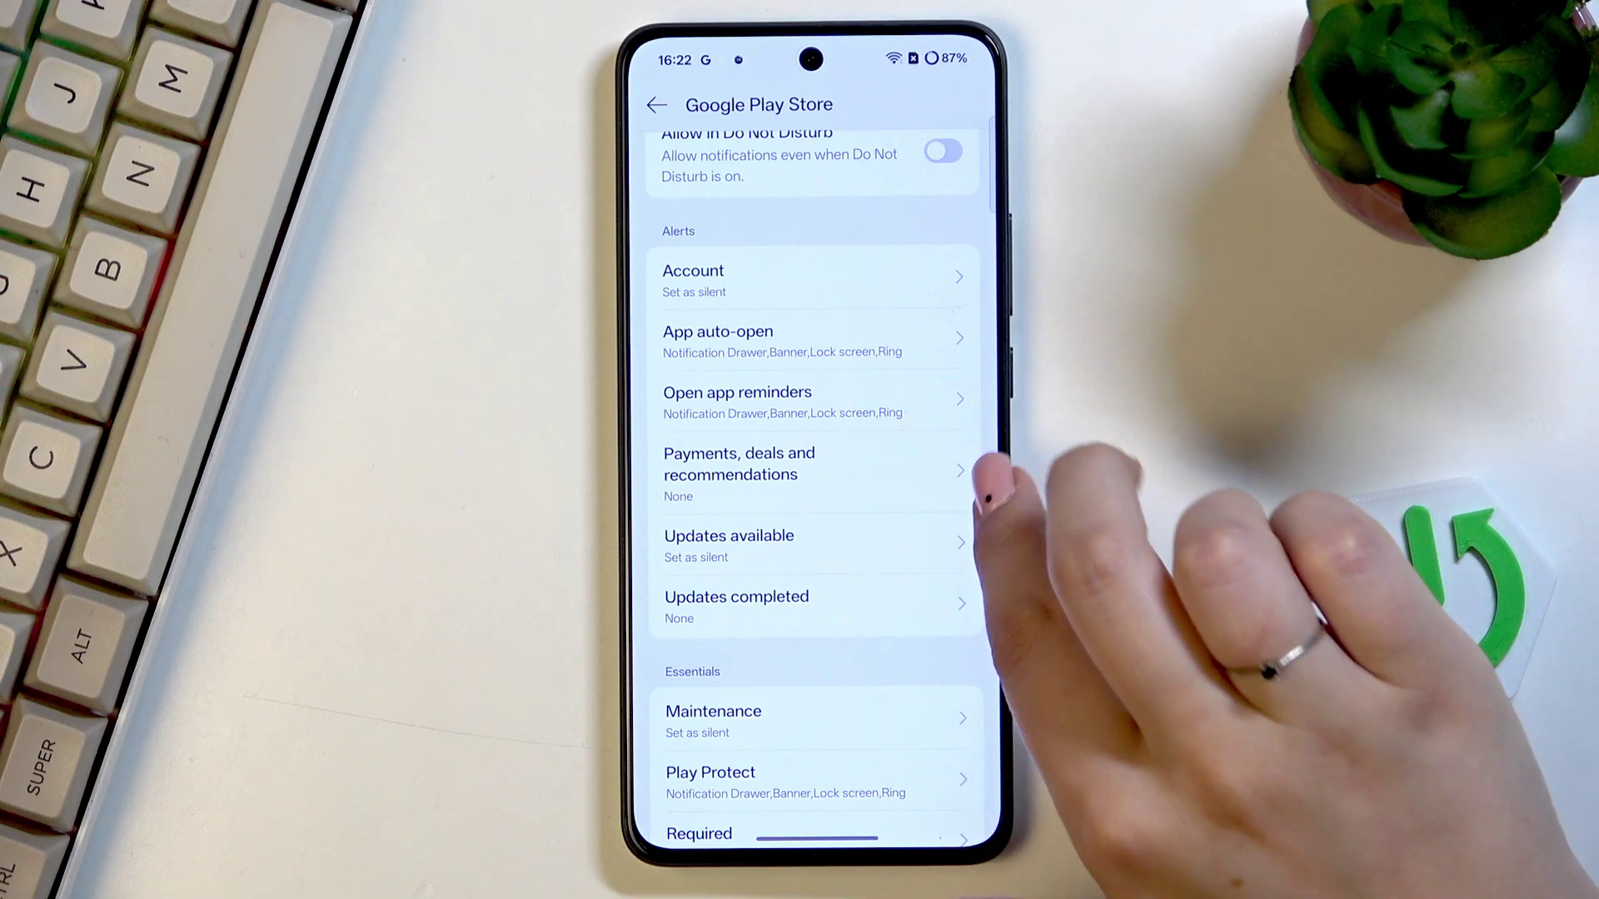
# Step: Go home and open Private DNS under Settings' Connection & sharing
pyautogui.moveTo(993, 500); pyautogui.dragTo(861, 500)
pyautogui.moveTo(819, 844); pyautogui.dragTo(825, 563)
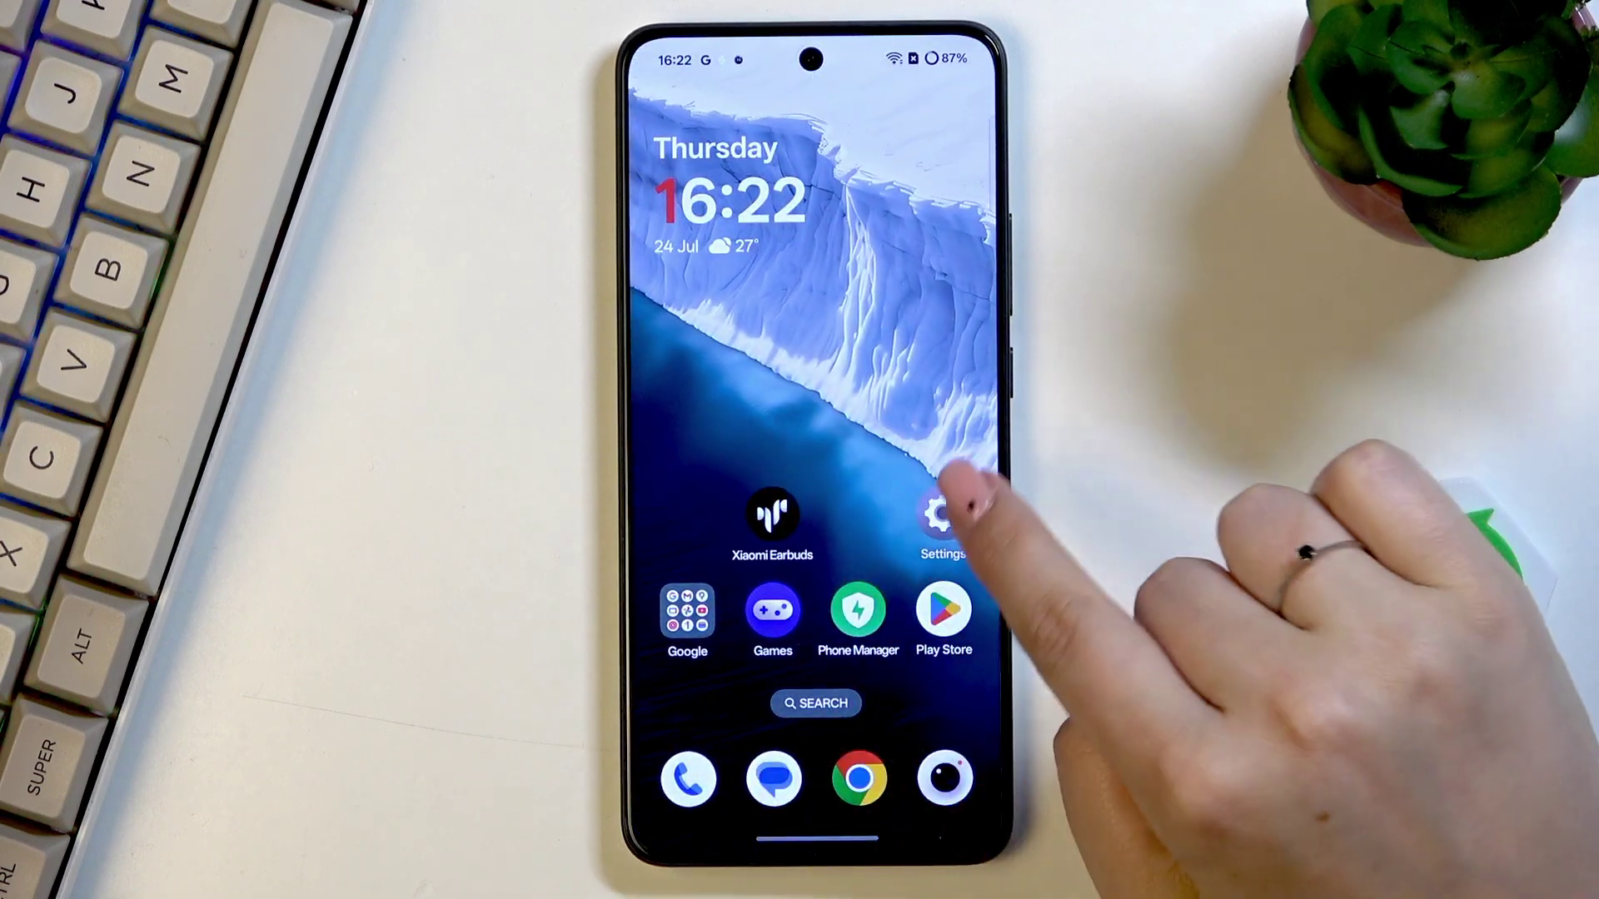
pyautogui.click(942, 515)
pyautogui.moveTo(993, 500); pyautogui.dragTo(893, 500)
pyautogui.moveTo(993, 449); pyautogui.dragTo(893, 450)
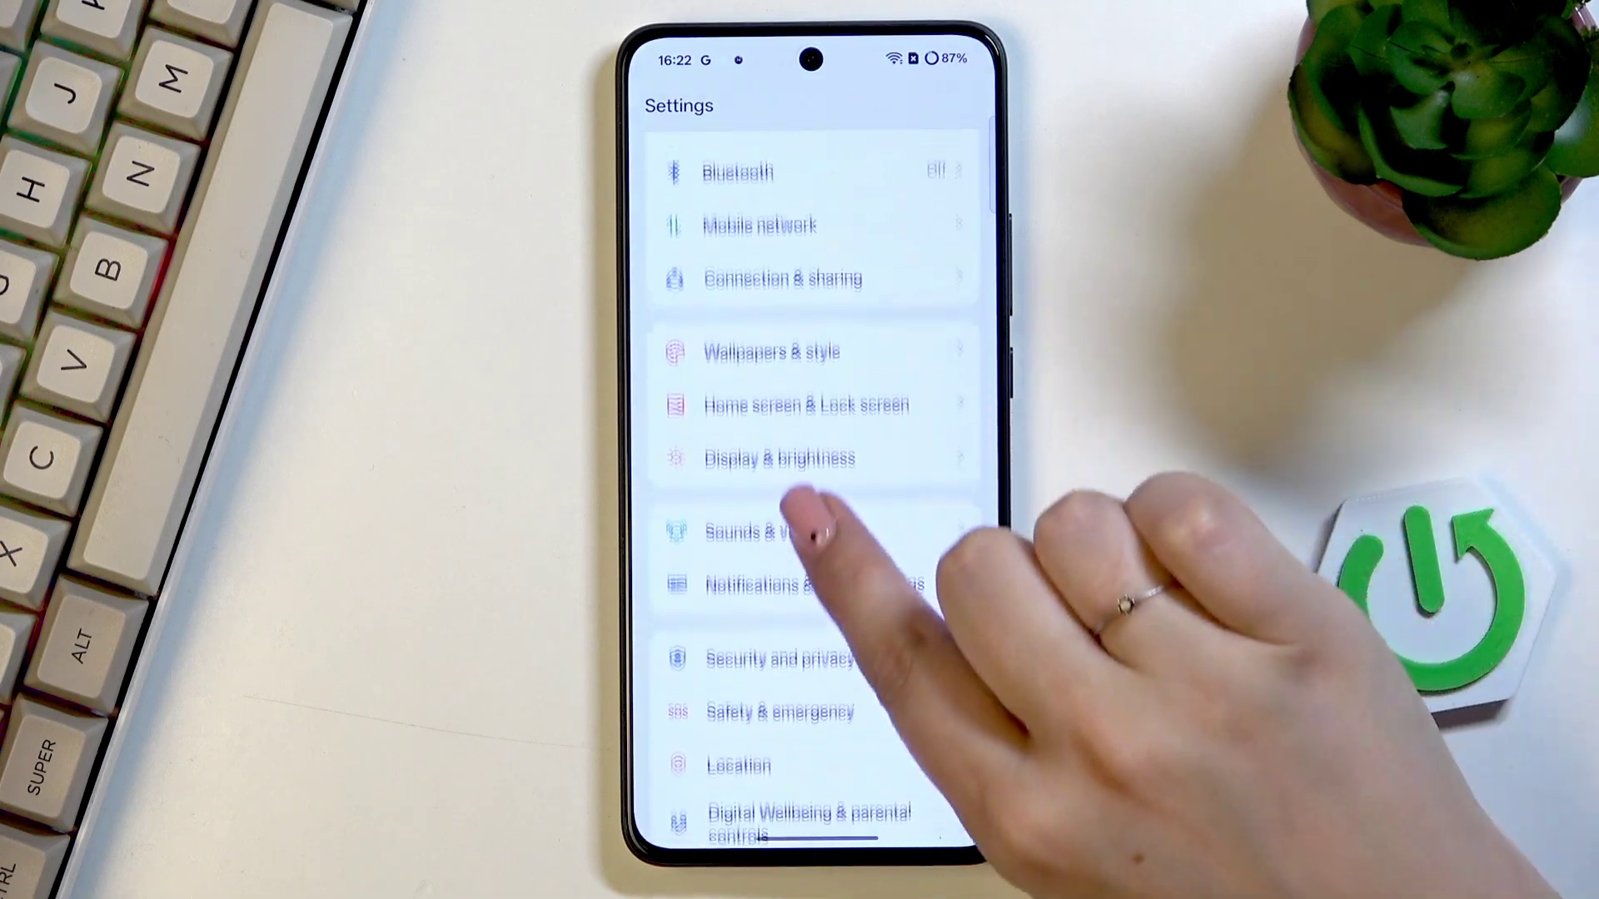
pyautogui.scroll(3, 874, 500)
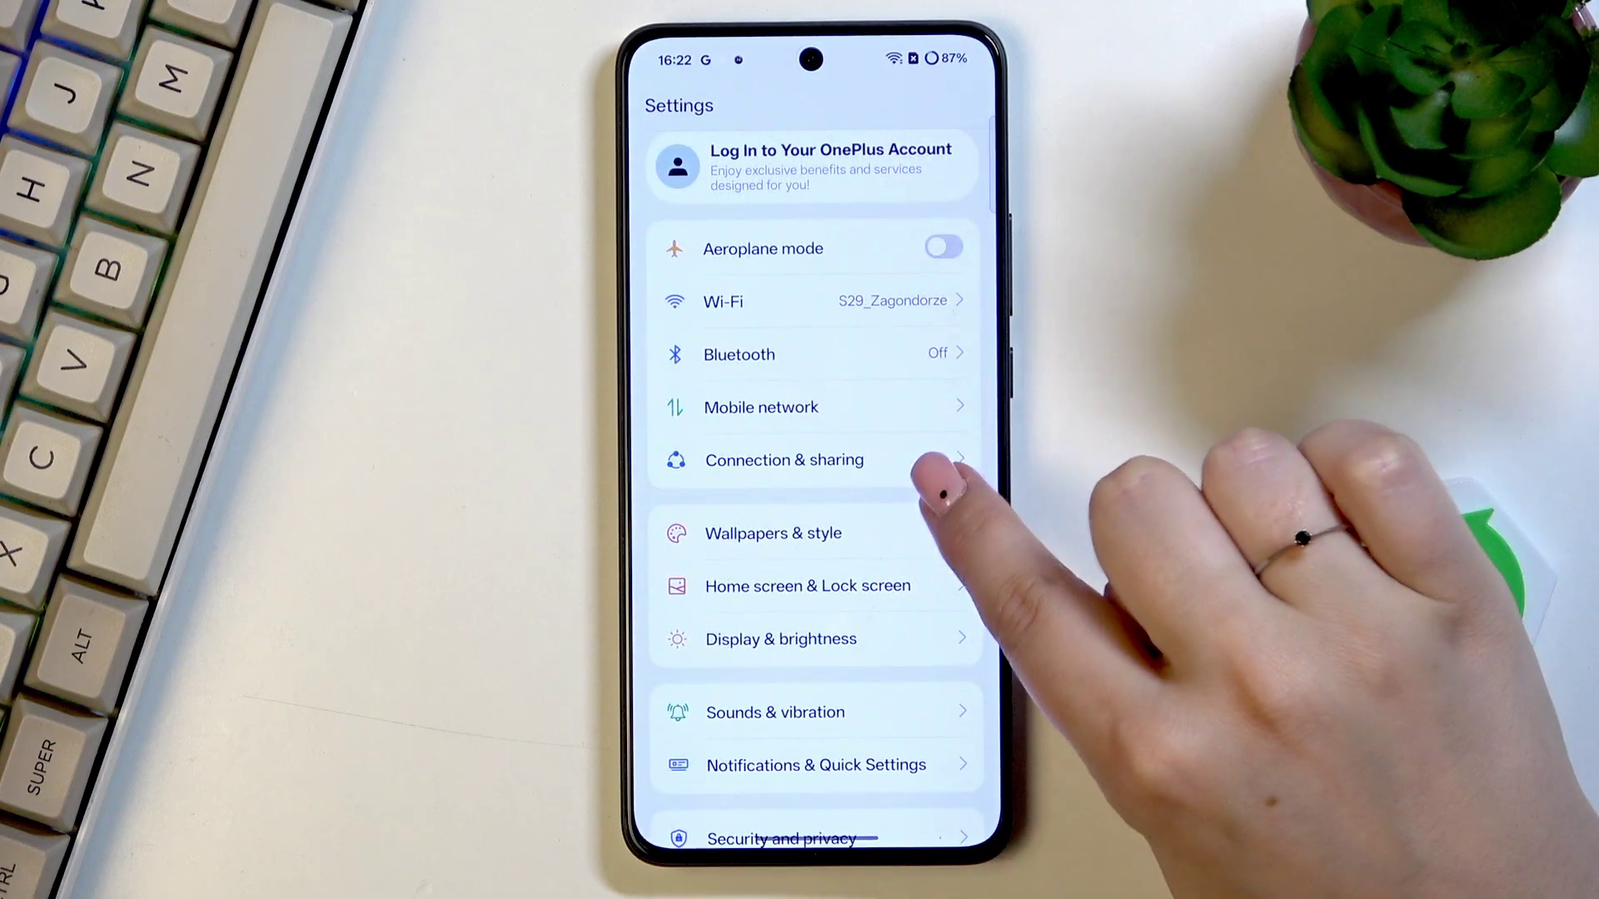
pyautogui.click(925, 461)
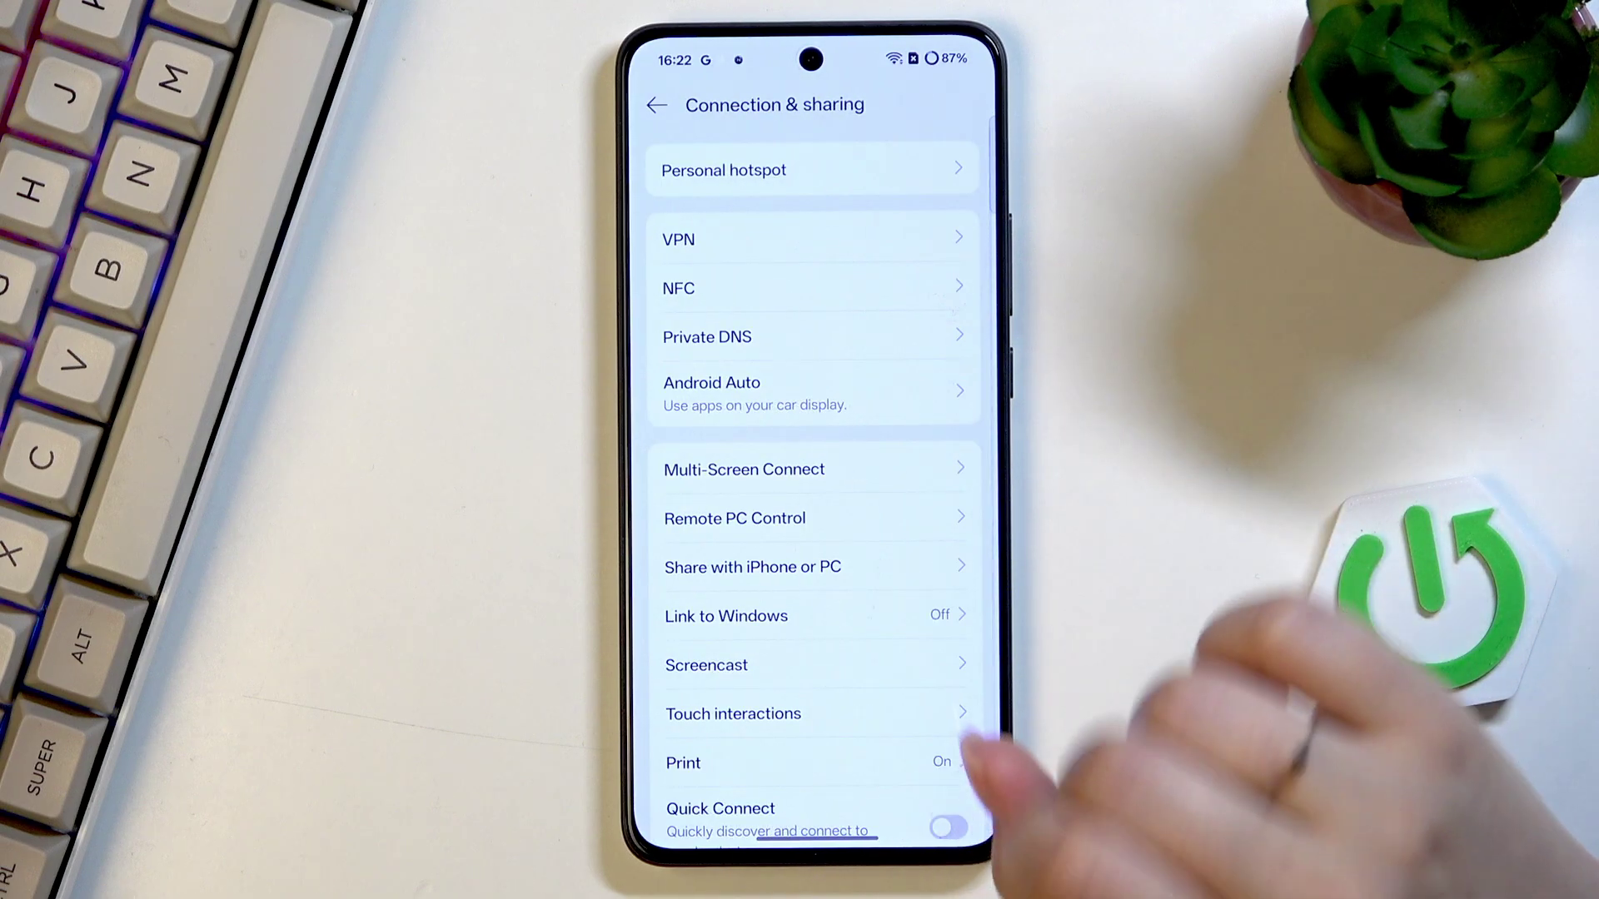
pyautogui.scroll(-1, 875, 569)
pyautogui.scroll(1, 938, 487)
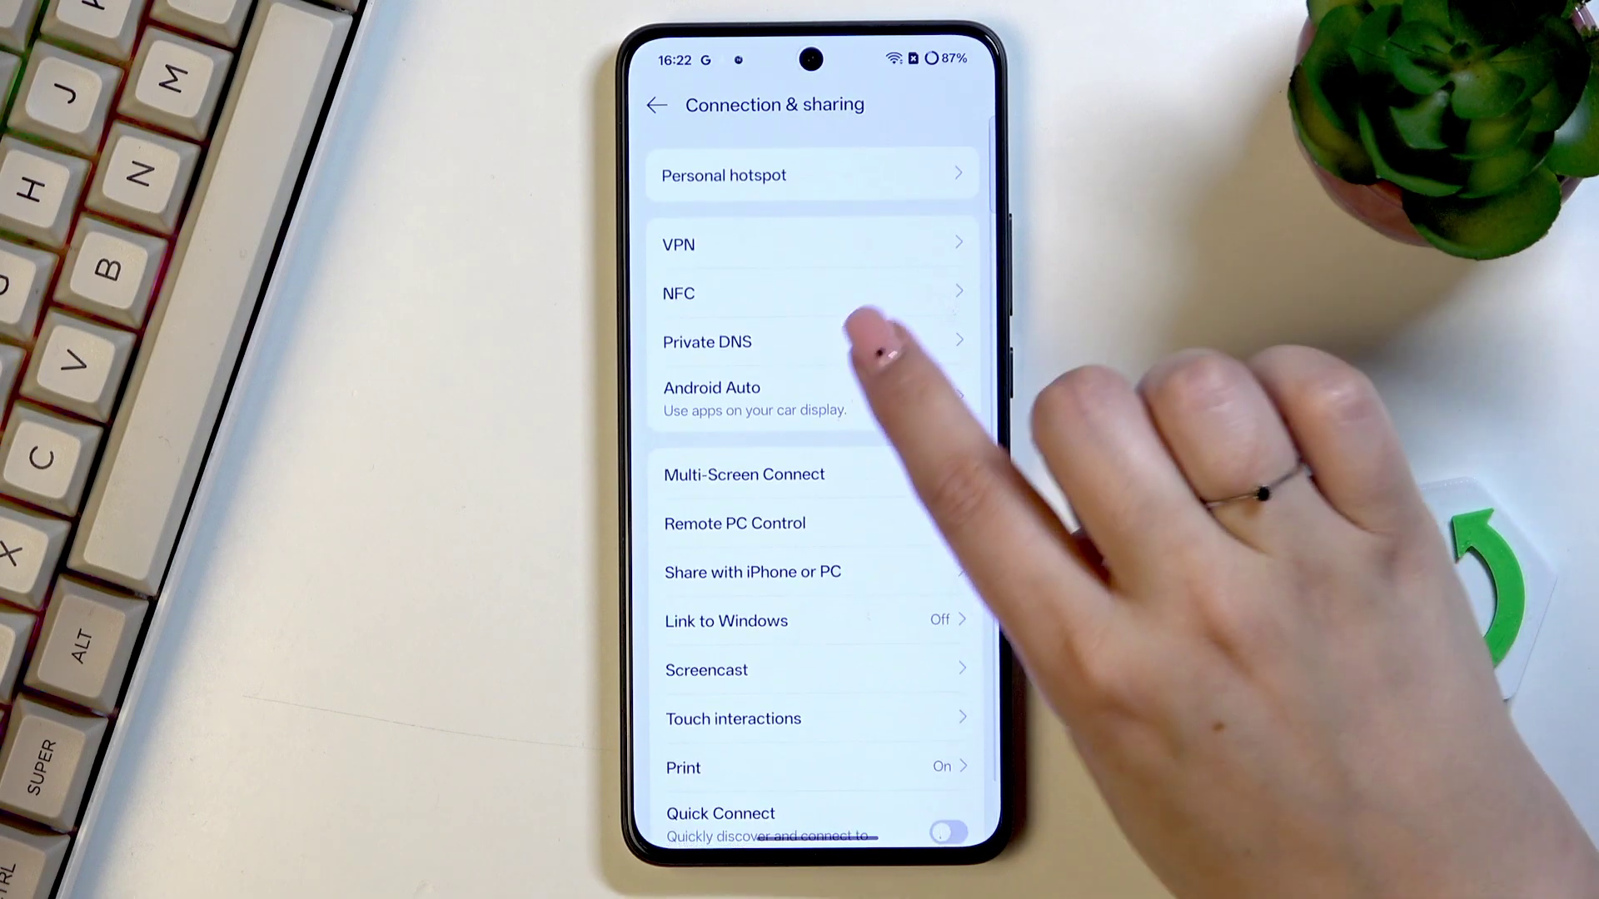
pyautogui.click(749, 336)
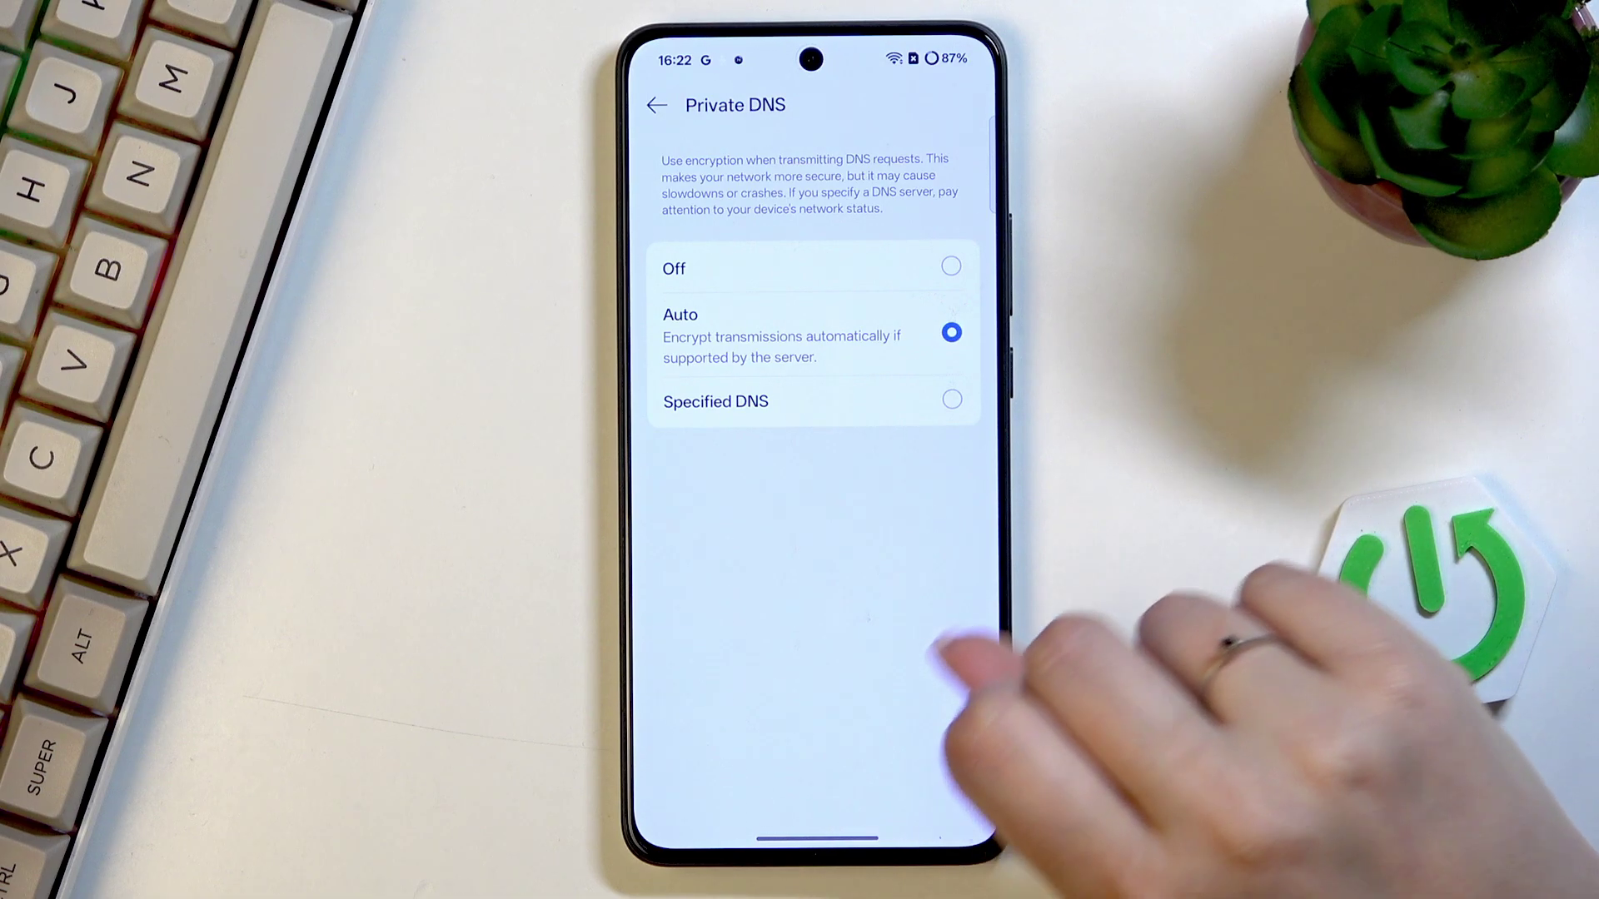
# Step: Save dns.adguard.com as the specified private DNS address, then go home
pyautogui.click(829, 402)
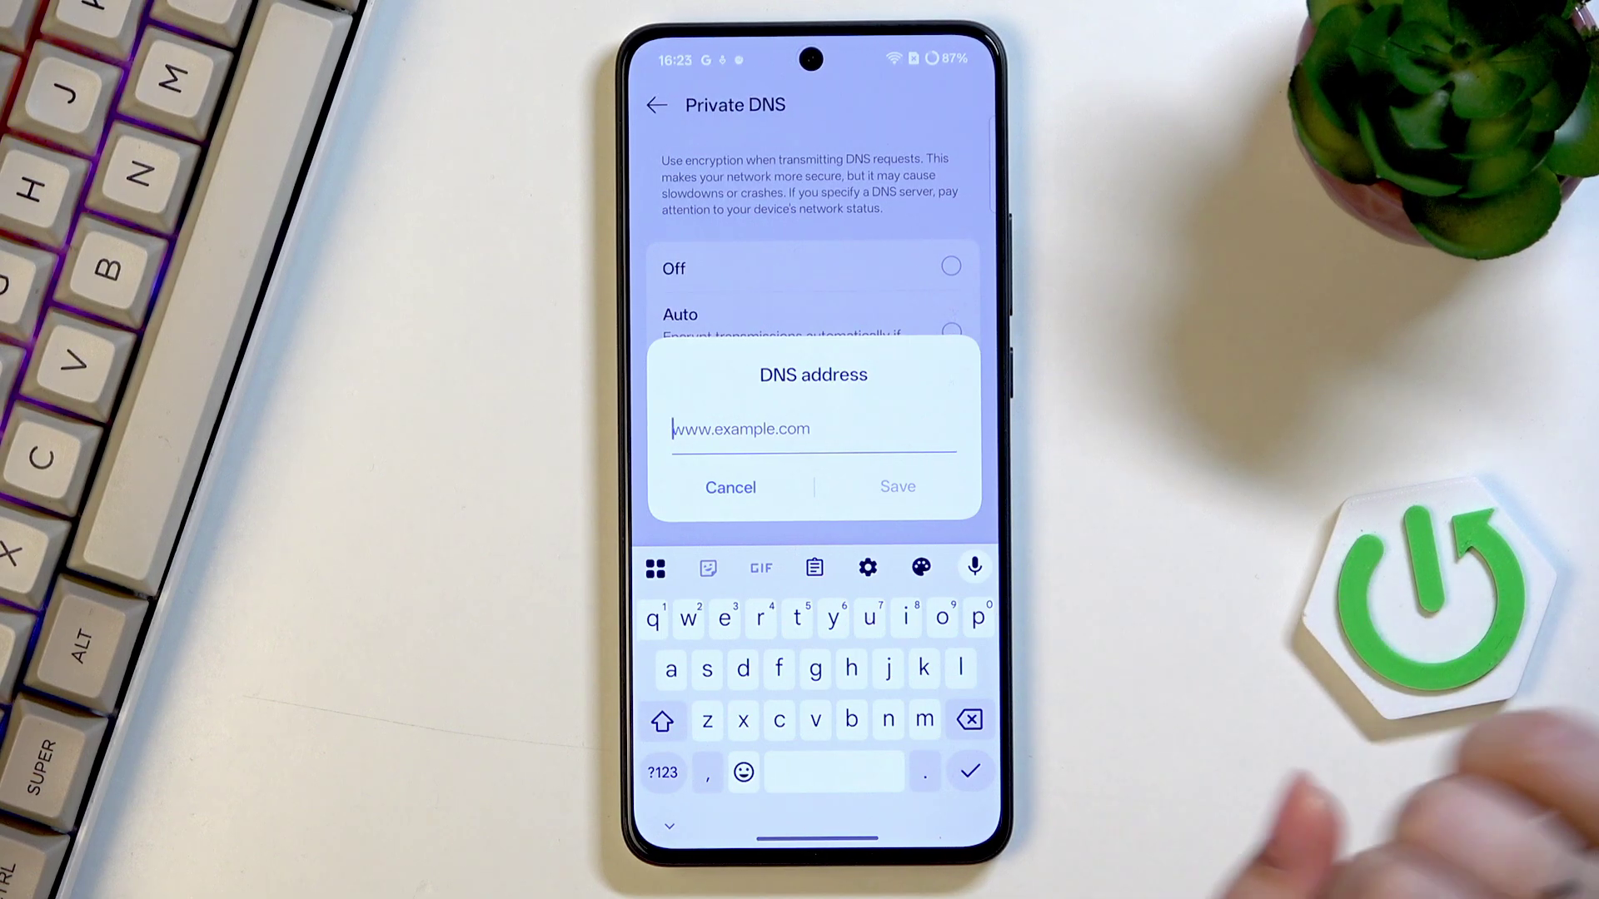
pyautogui.write('dn')
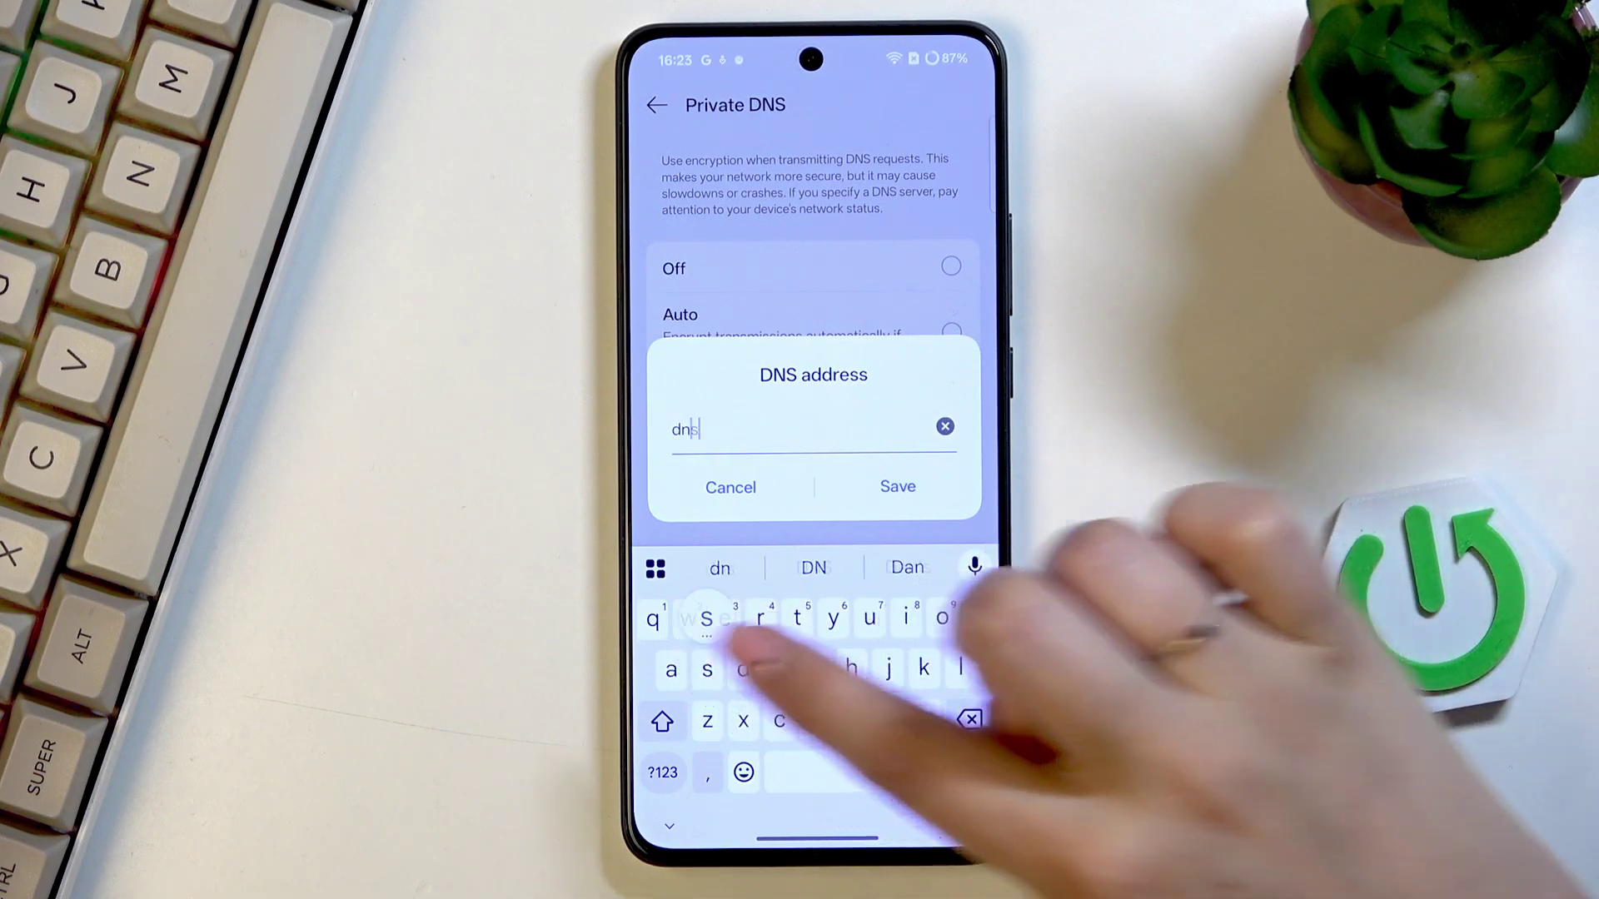
pyautogui.write('s.')
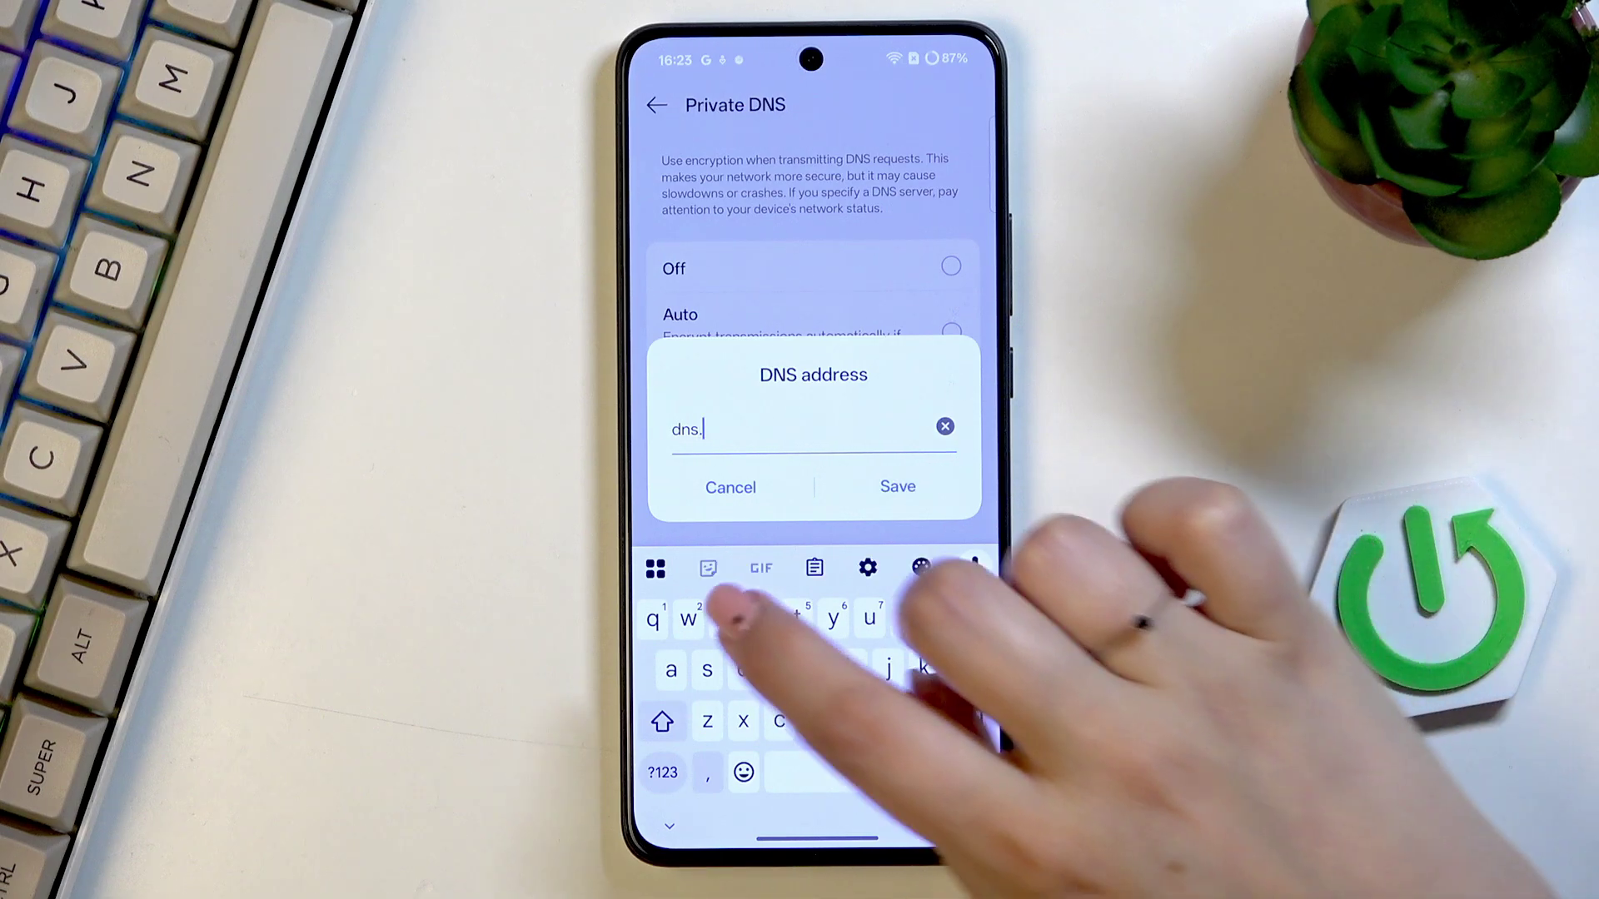
pyautogui.write('adgu')
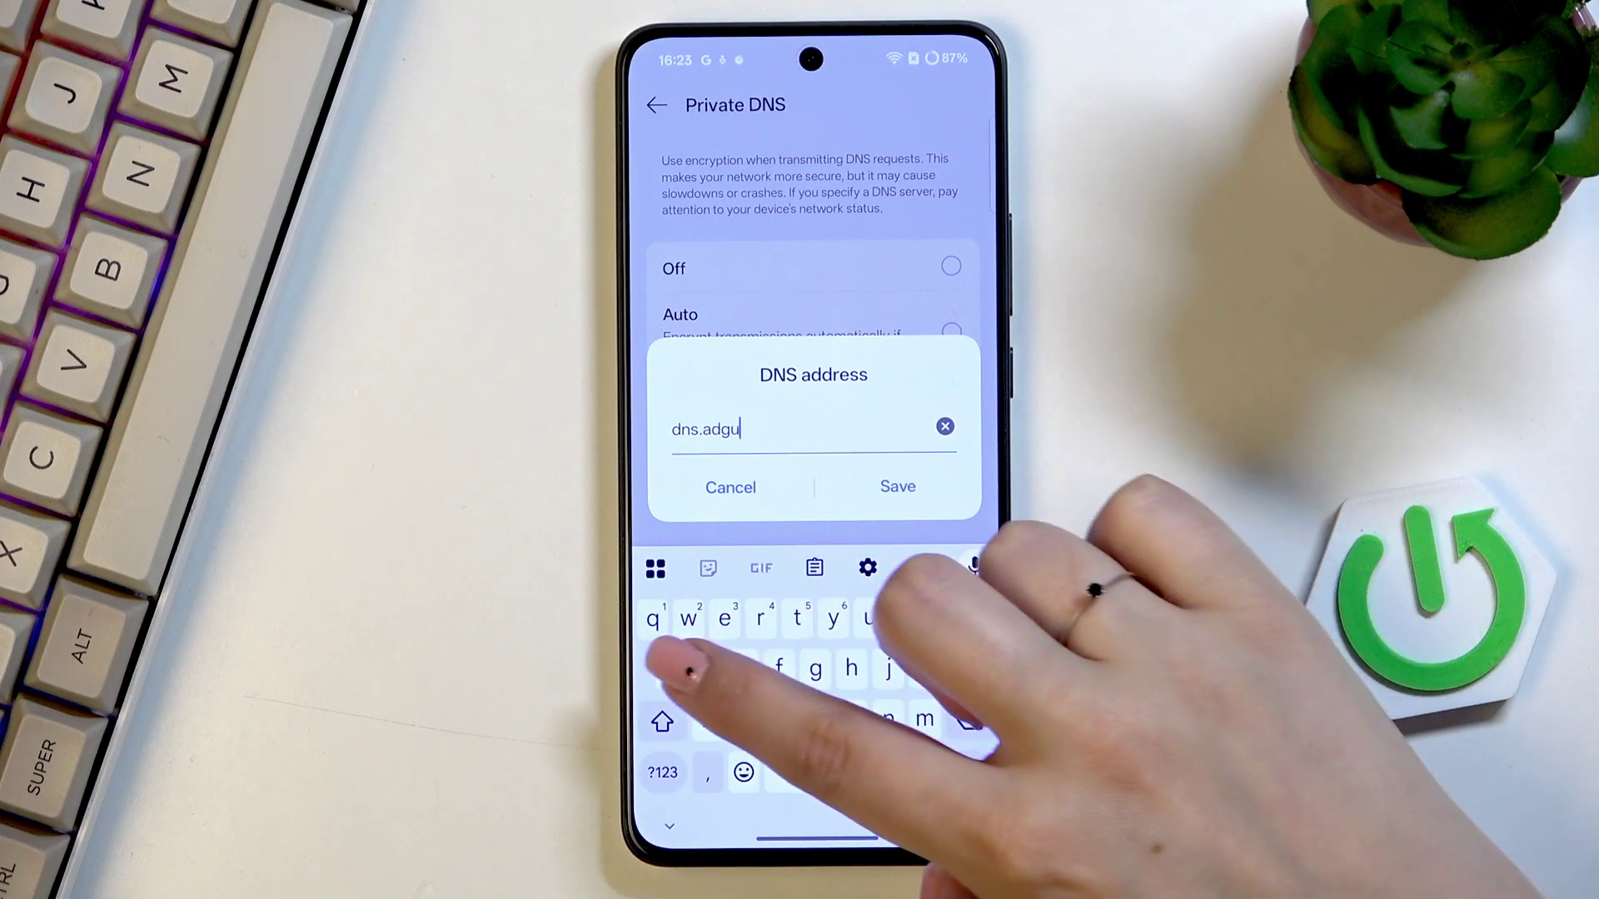
pyautogui.write('ard.c')
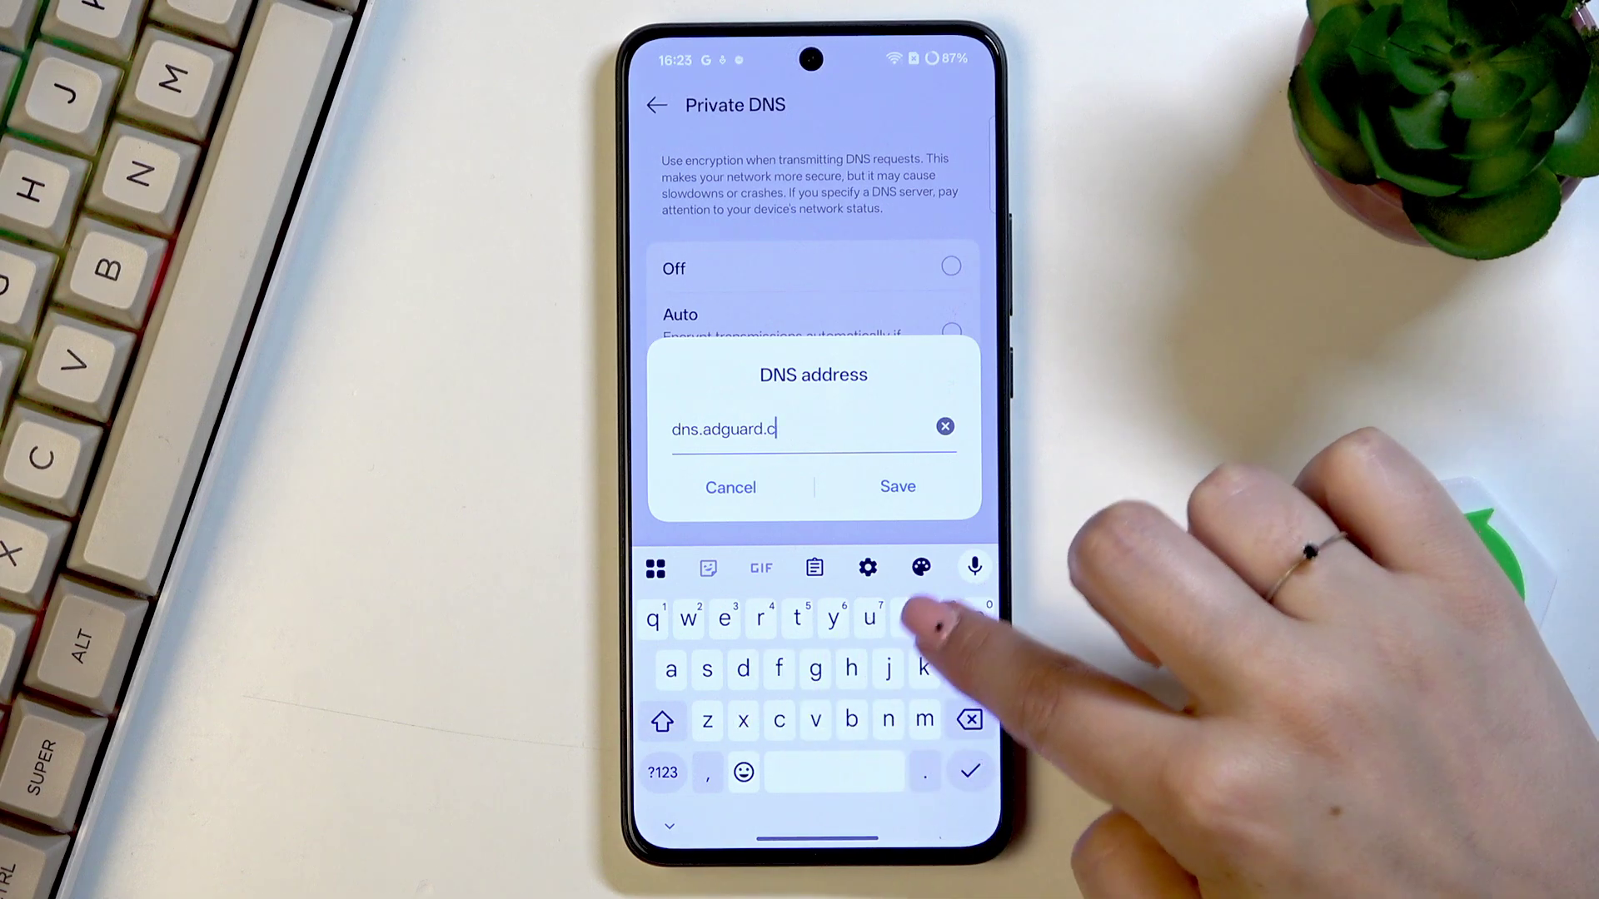
pyautogui.write('om')
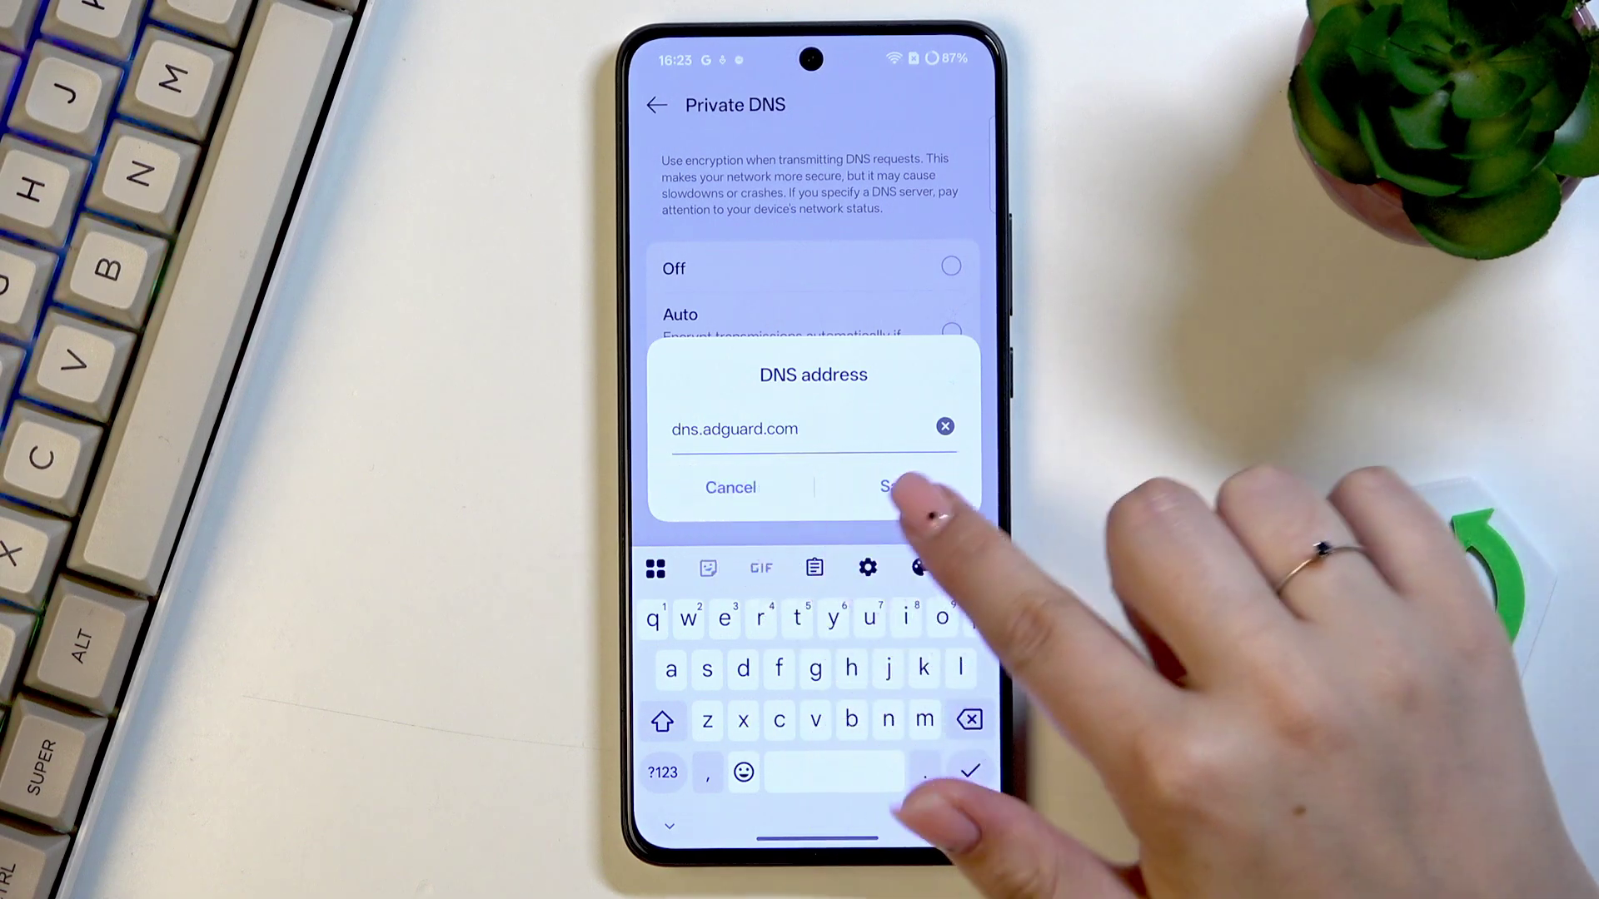
pyautogui.click(897, 487)
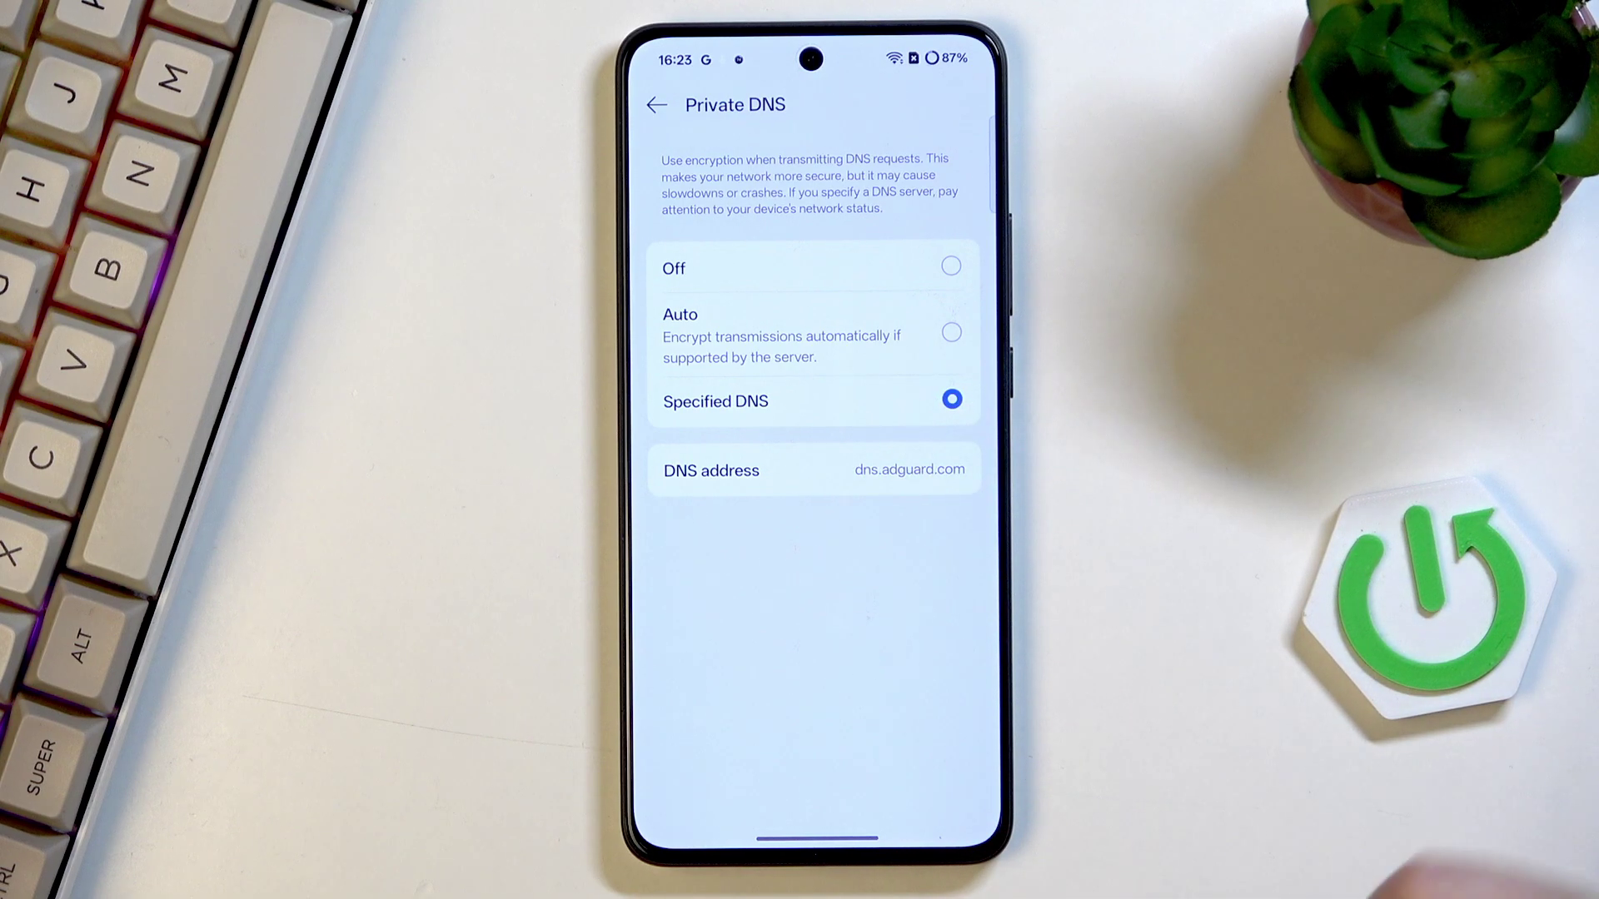
pyautogui.moveTo(819, 819); pyautogui.dragTo(819, 524)
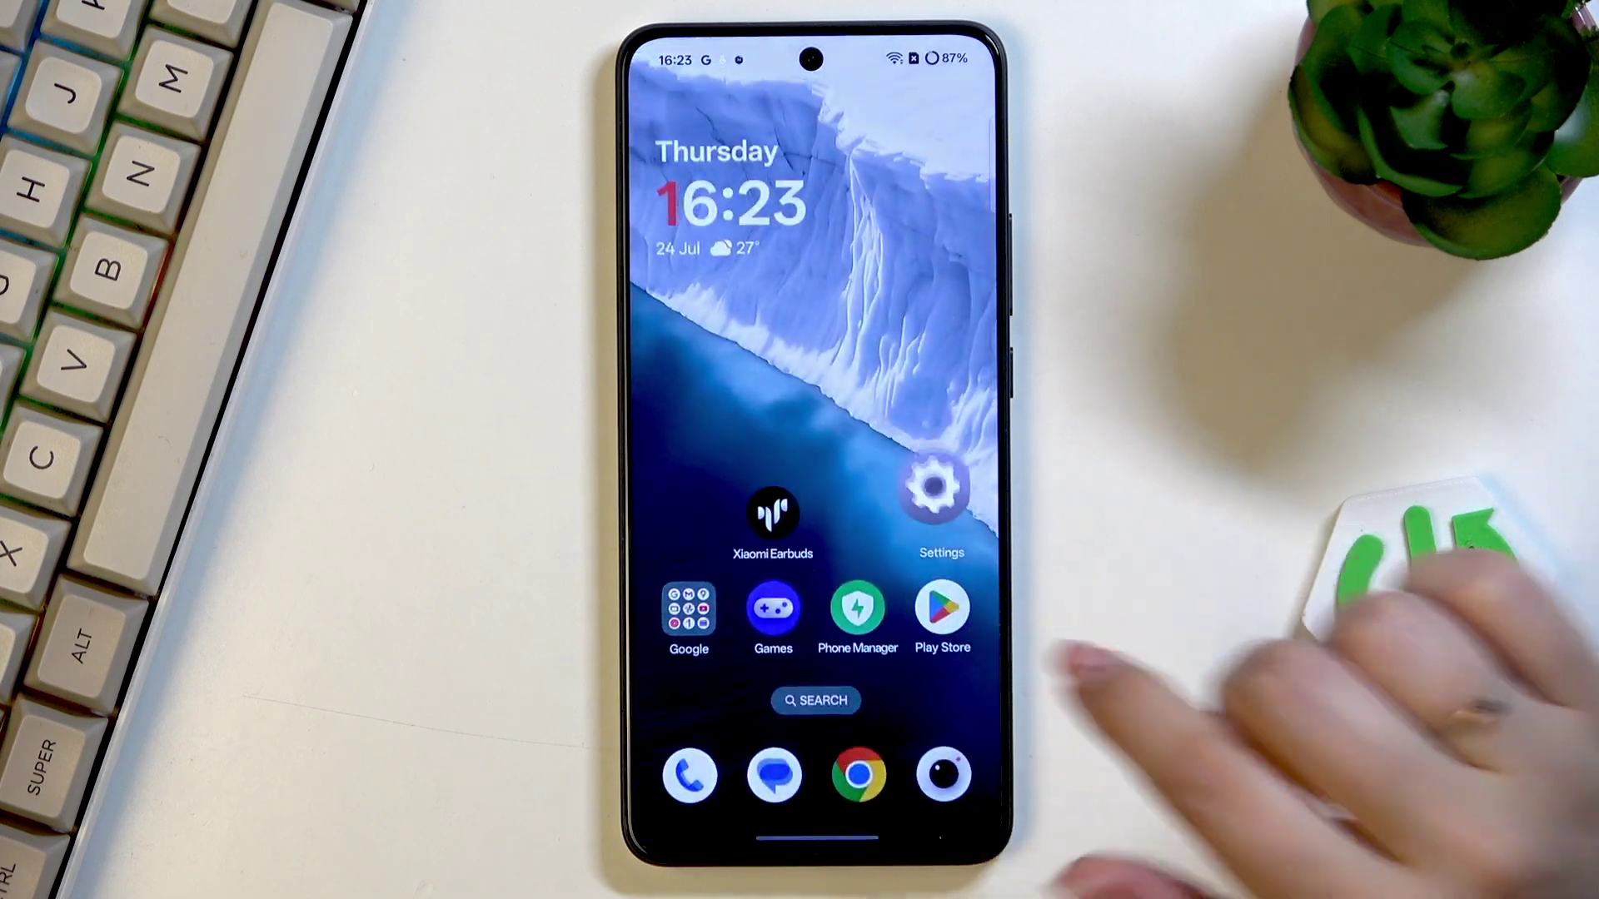